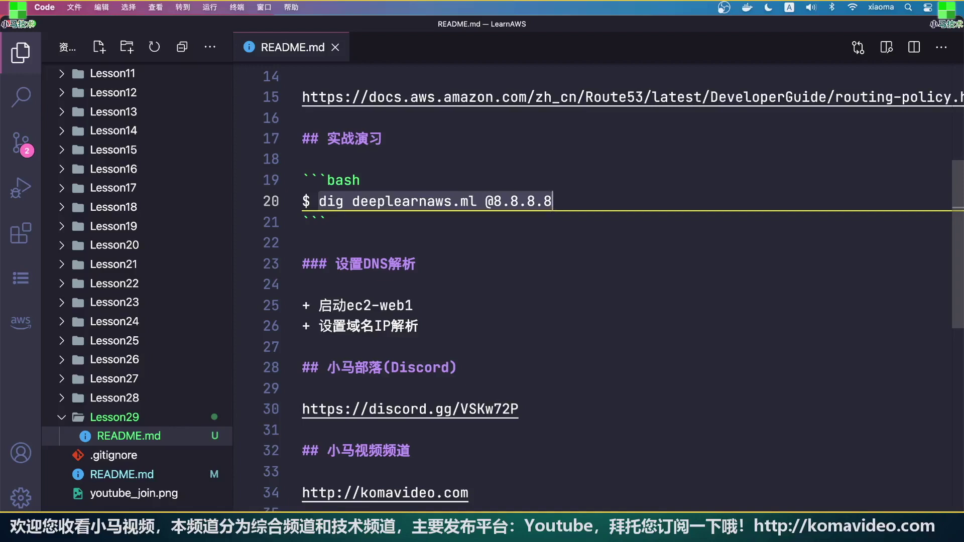
Switch to the terminal, run dig deeplearnaws.ml @8.8.8.8, examine the authority record, and clear the screen
key("ctrl+Left")
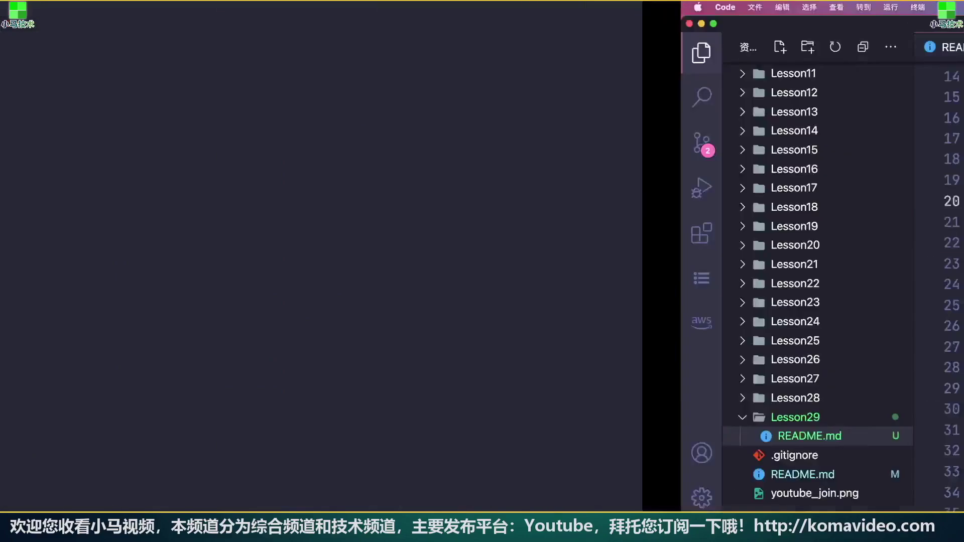
key("Return")
key("Return")
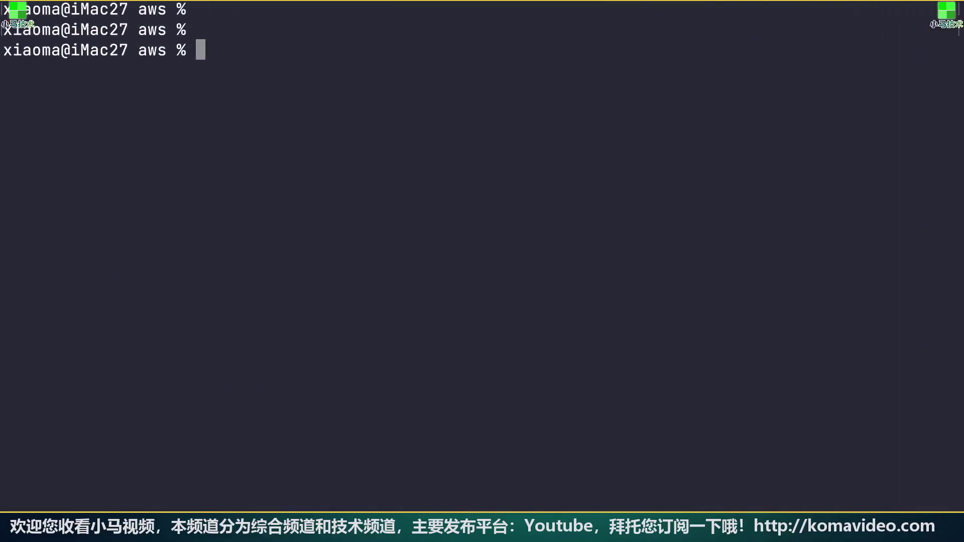
type("dig deeplearnaws.ml @8.8.8.8")
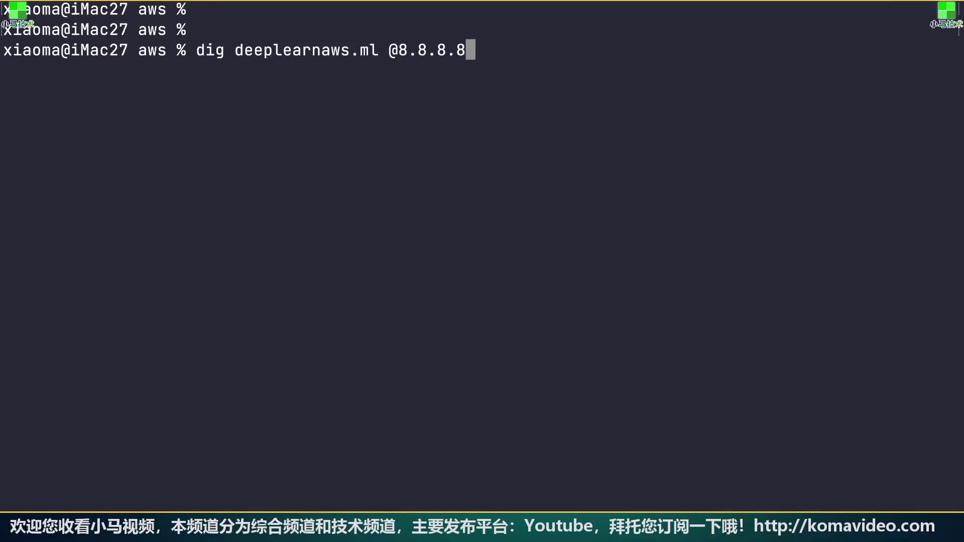
key("Return")
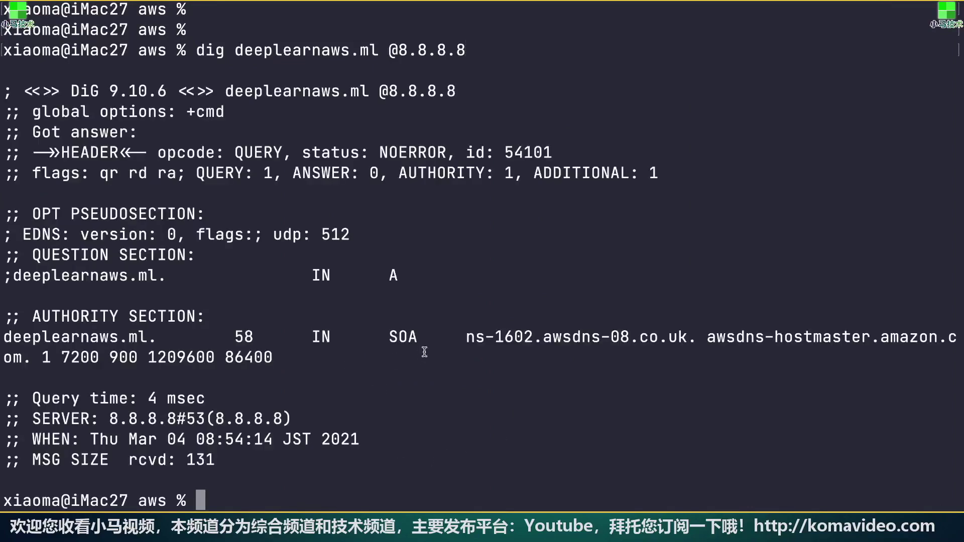
left_click_drag(461, 335, 739, 338)
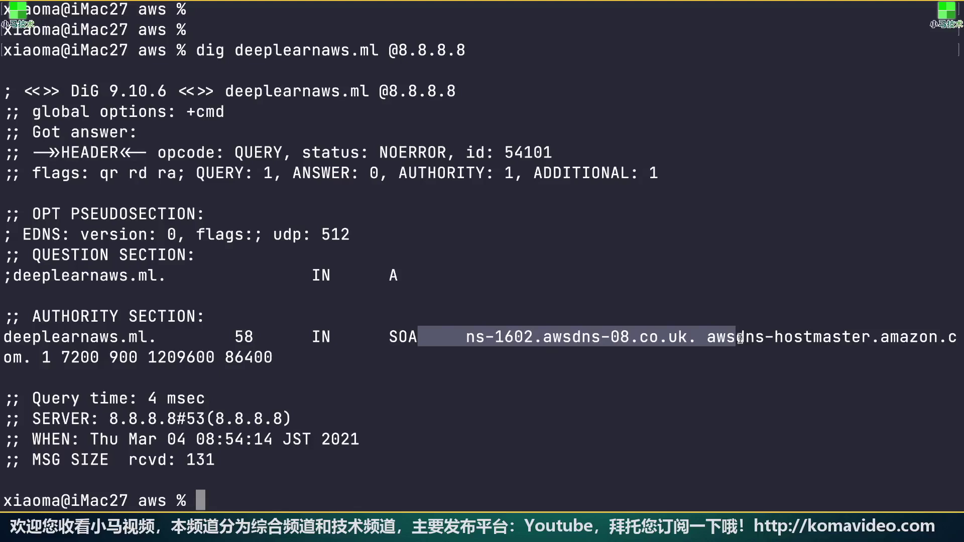
type("clear")
key("Return")
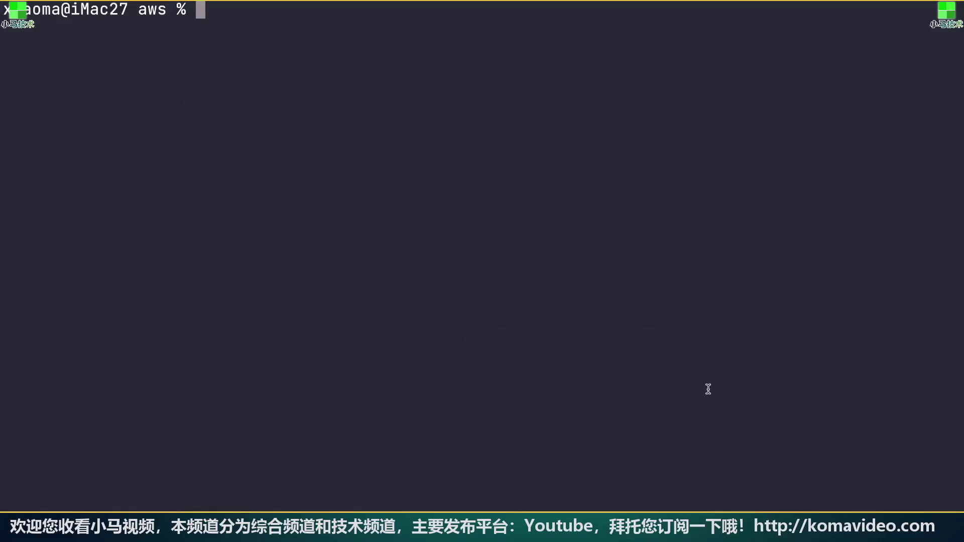
Return to the Lesson29 README in Code and review the two tasks under the 设置DNS解析 heading
key("super+Tab")
scroll(556, 285, "down", 3)
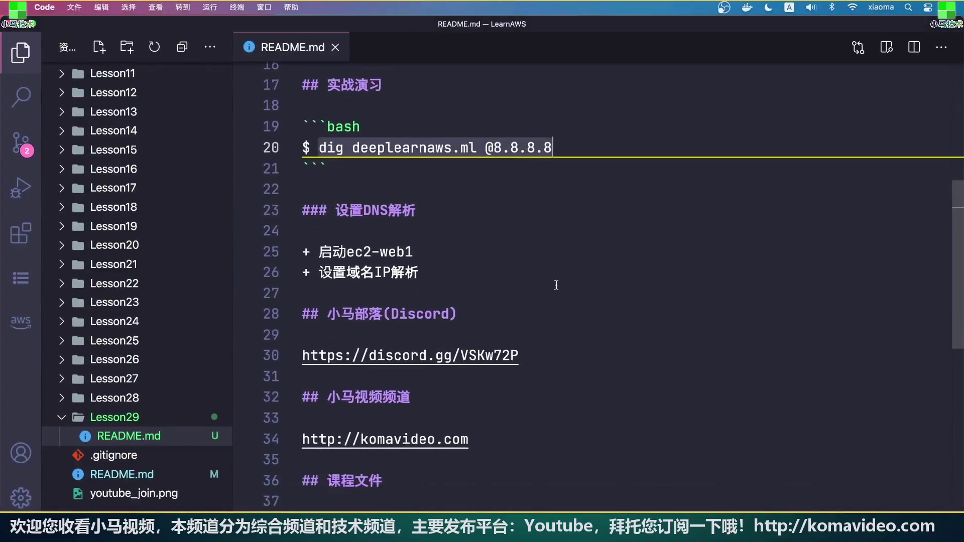
scroll(556, 285, "down", 2)
left_click(489, 183)
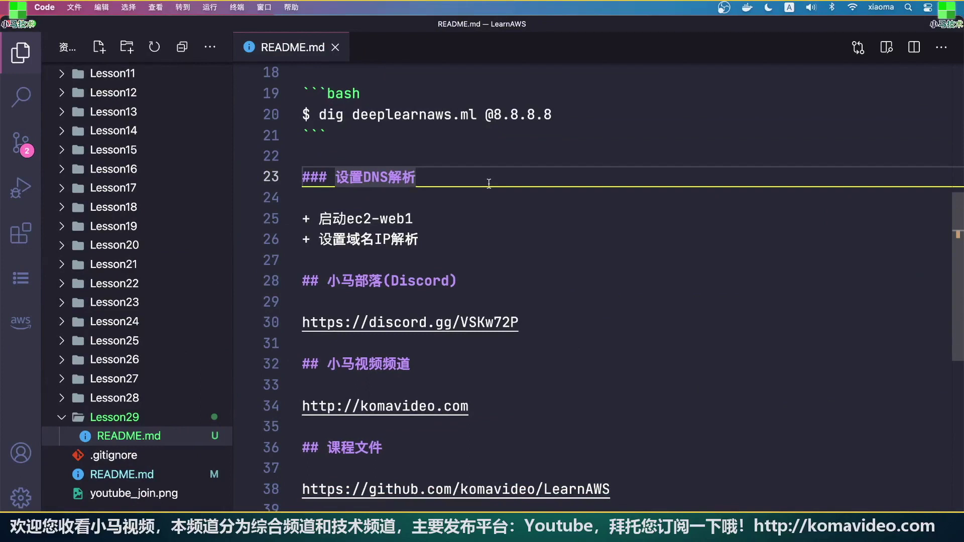
key("Down")
key("Down")
key("Home")
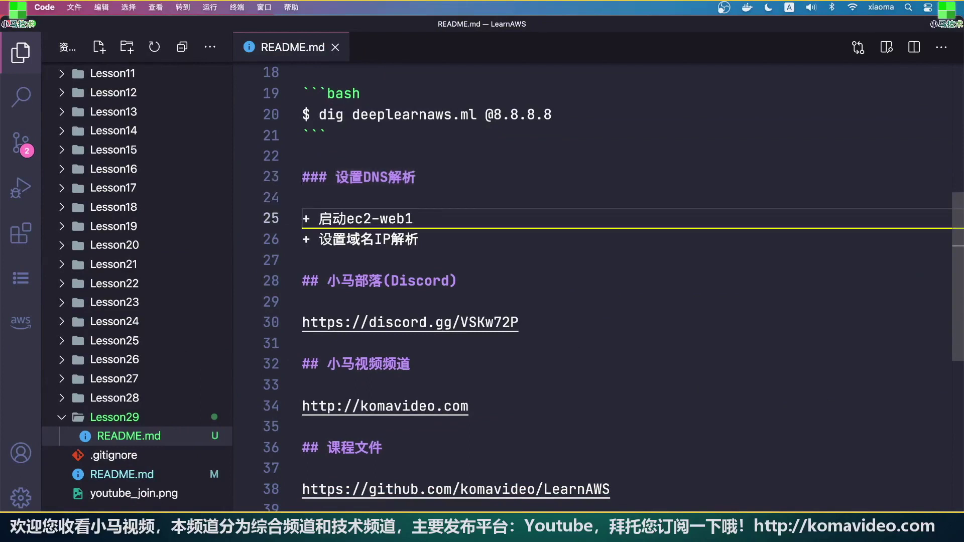
key("Down")
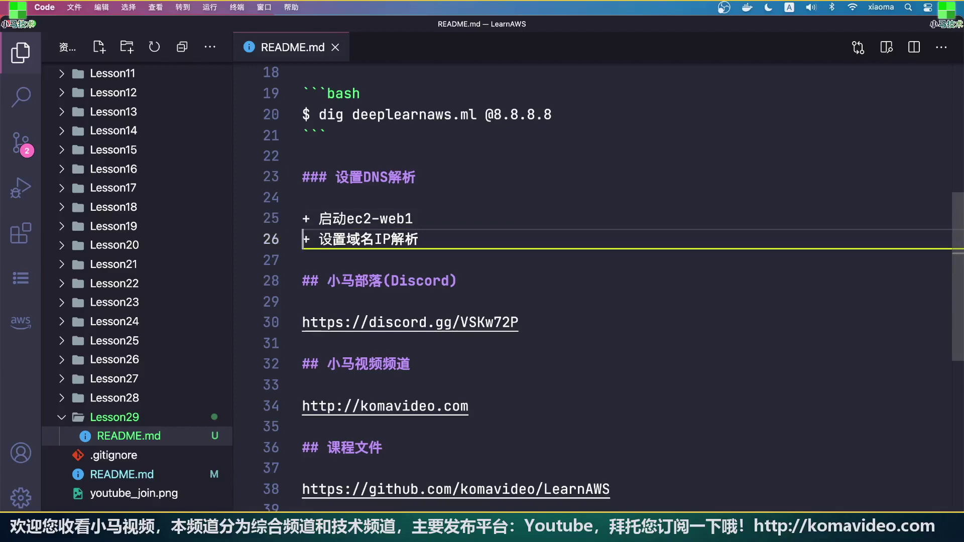
Switch to the AWS console in the browser and open the list of EC2 instances
key("super+Tab")
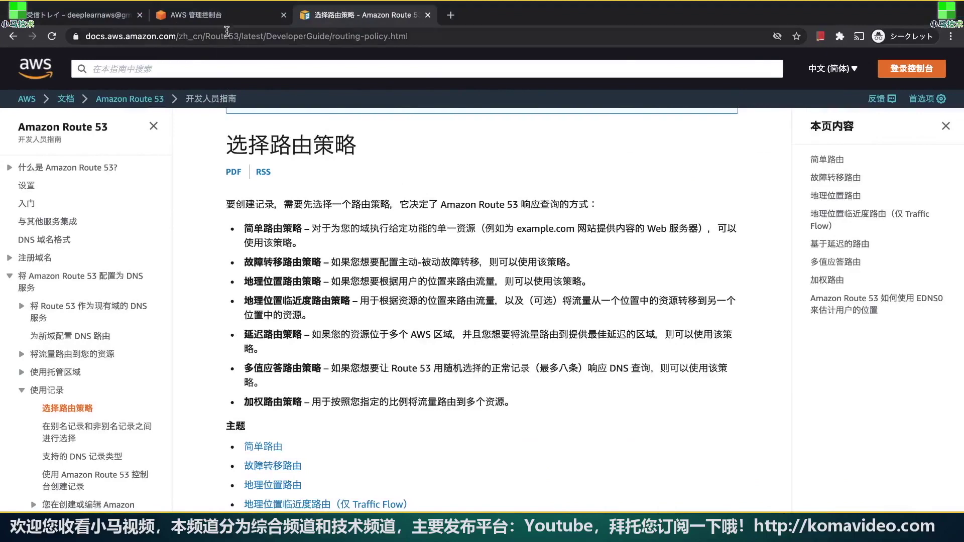
left_click(221, 15)
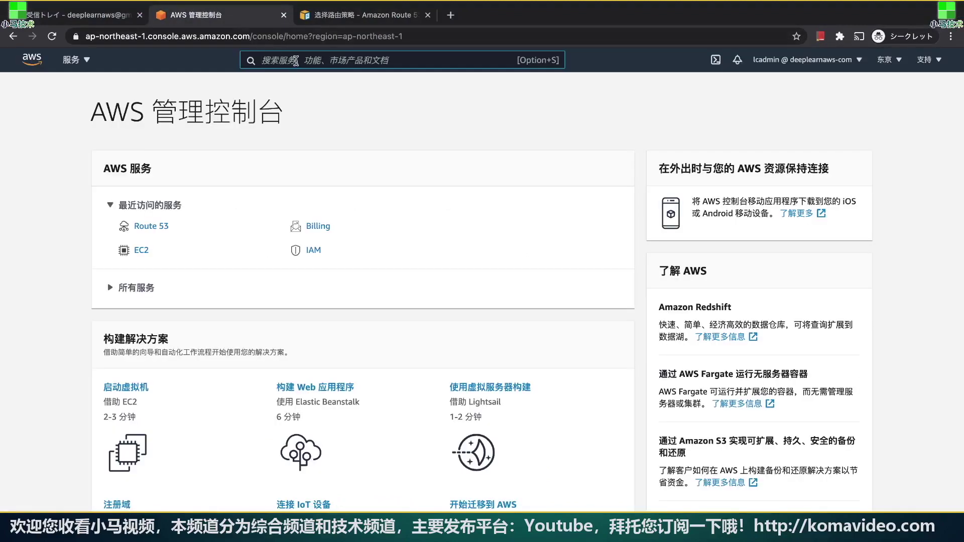
type("ec2")
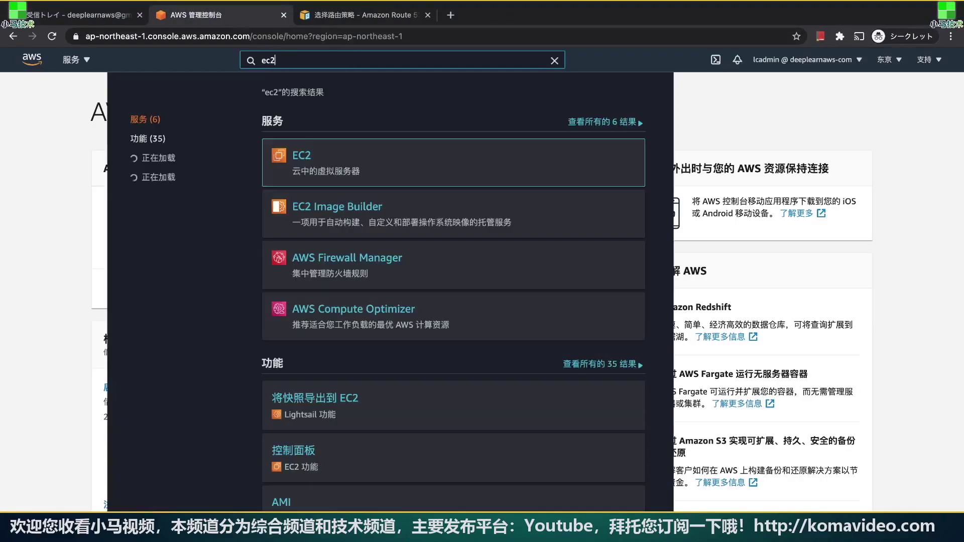
key("Return")
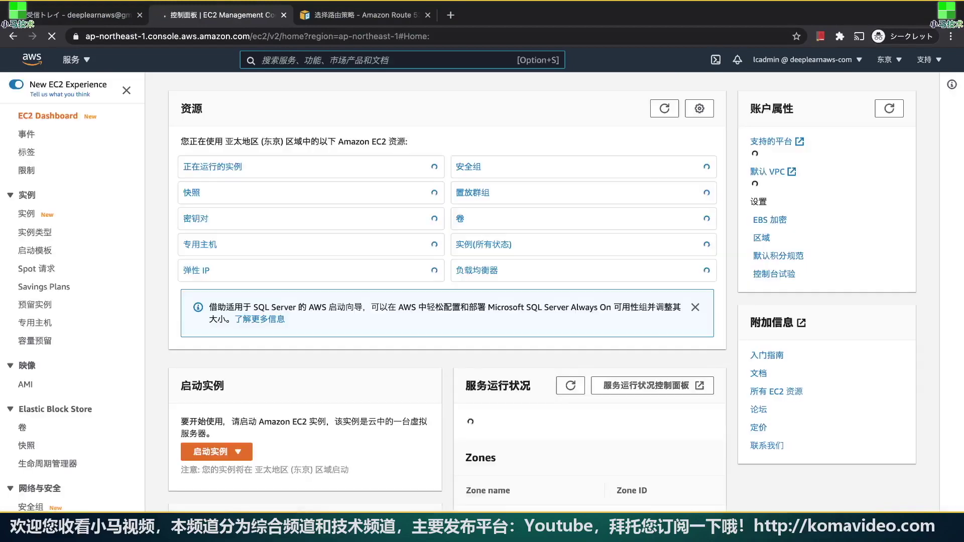
left_click(25, 216)
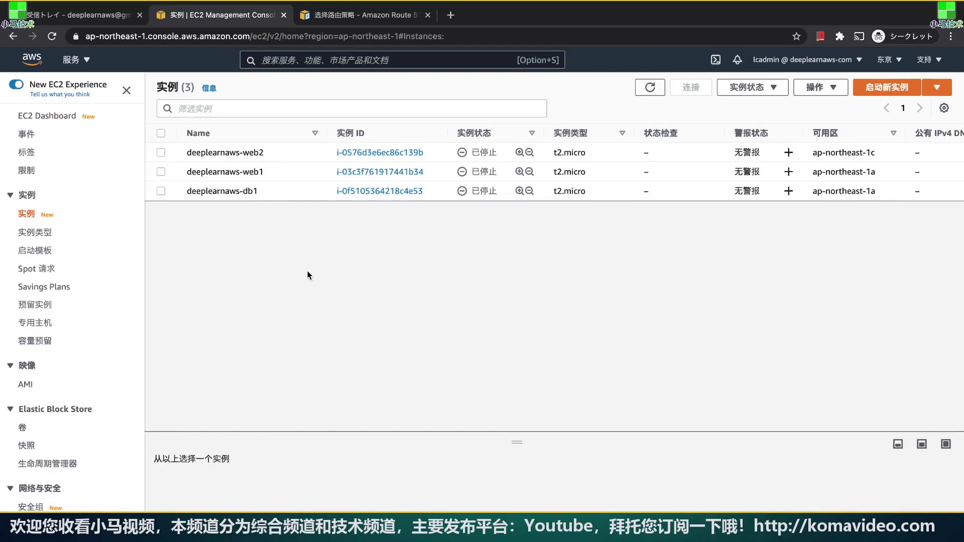
Start the deeplearnaws-web1 instance, enlarge its details pane, and dismiss the notification banner
left_click(312, 173)
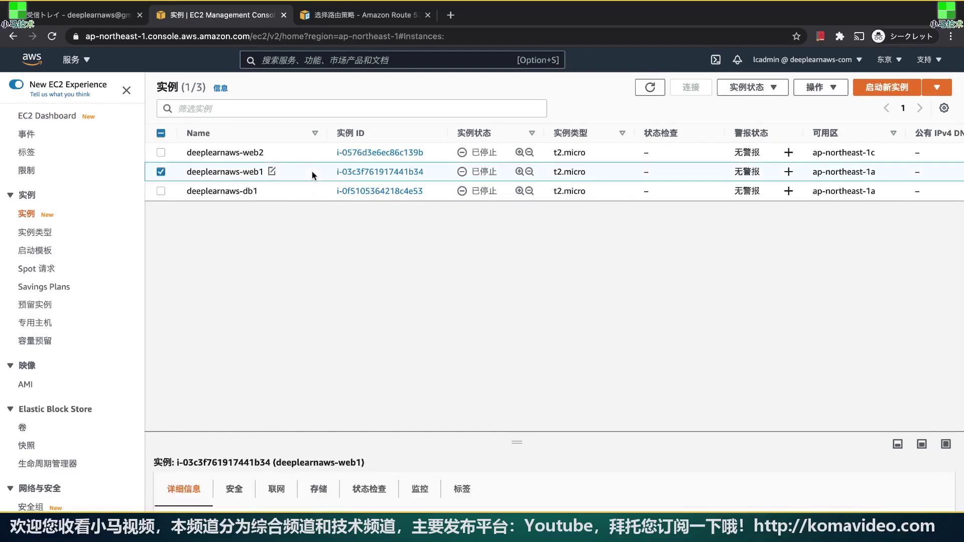
left_click(765, 91)
left_click(747, 123)
left_click_drag(514, 463, 498, 271)
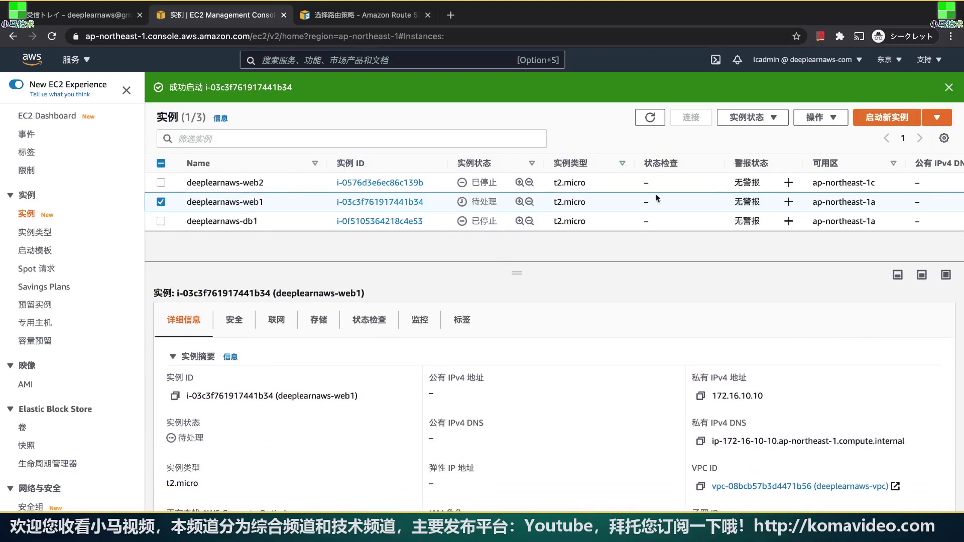
left_click(948, 87)
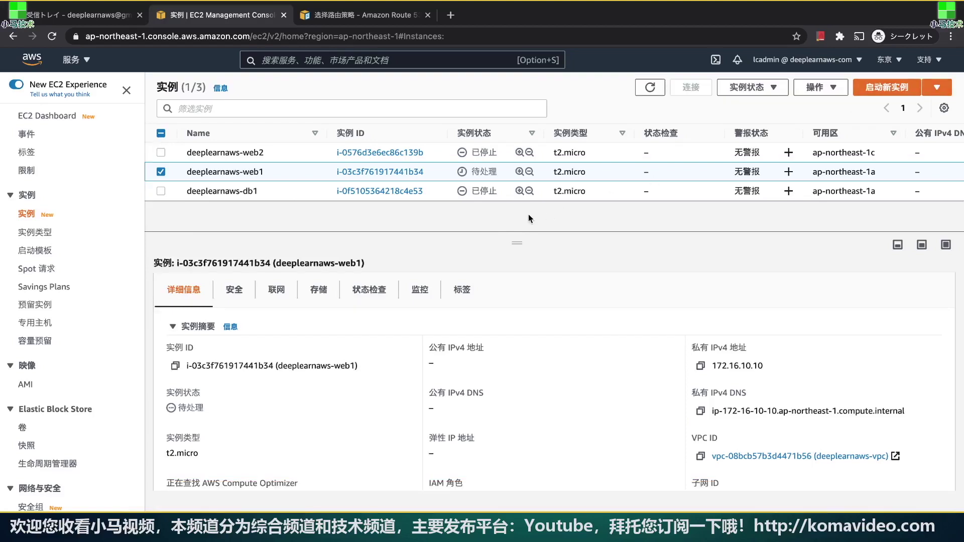
Refresh the instance list until deeplearnaws-web1 is running and copy its public IPv4 address
key("super+r")
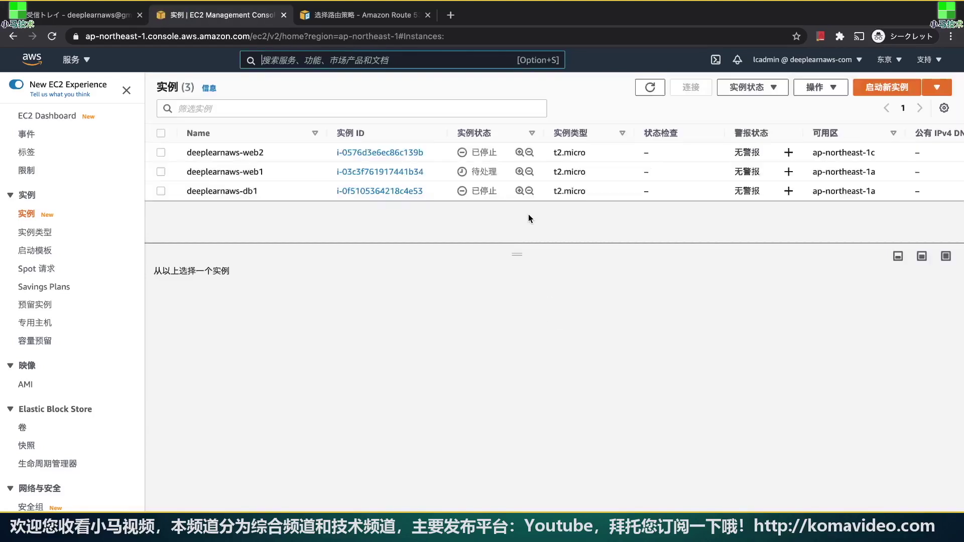
left_click(316, 171)
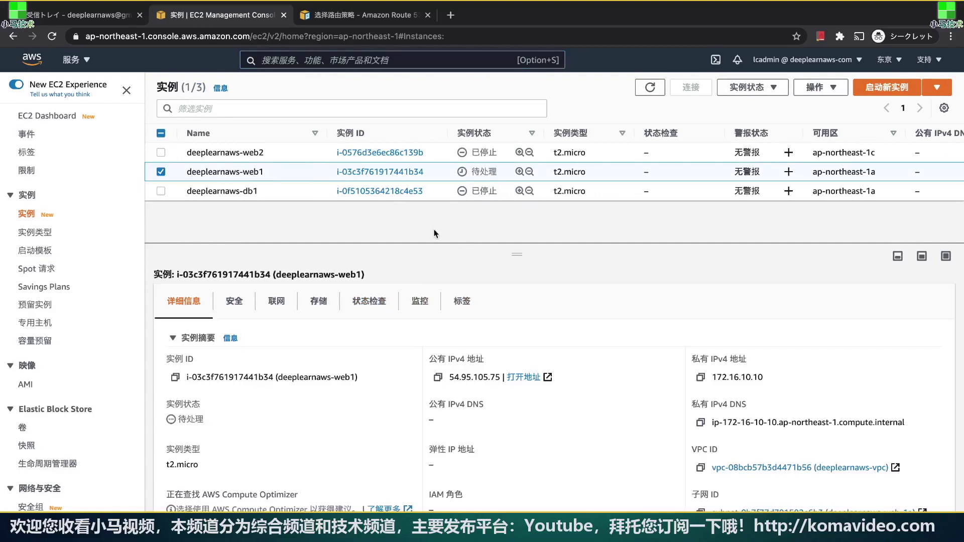
key("super+r")
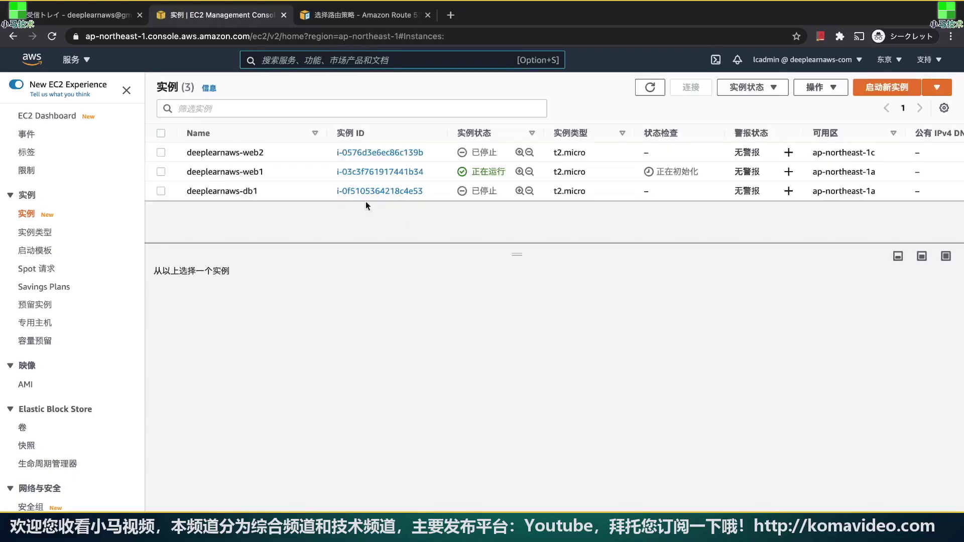
left_click(317, 171)
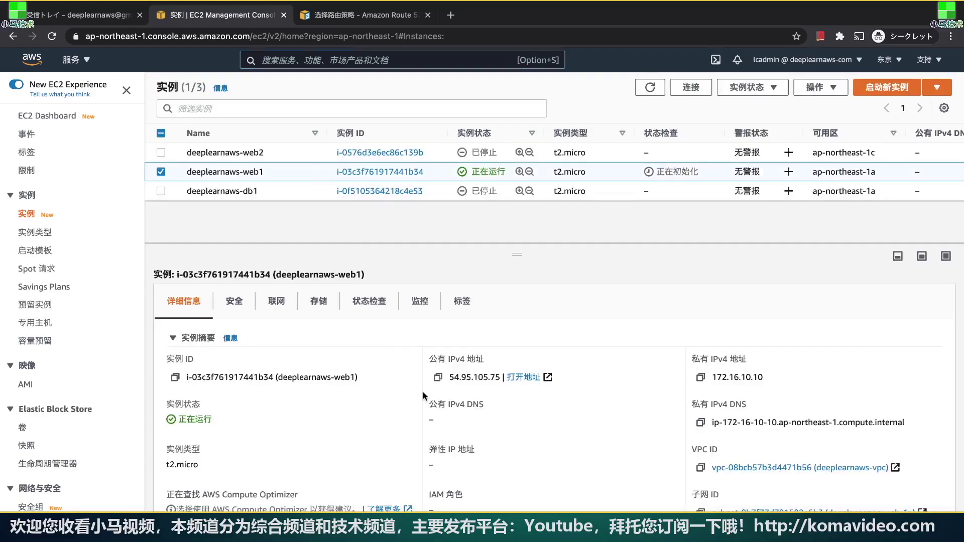
left_click(435, 380)
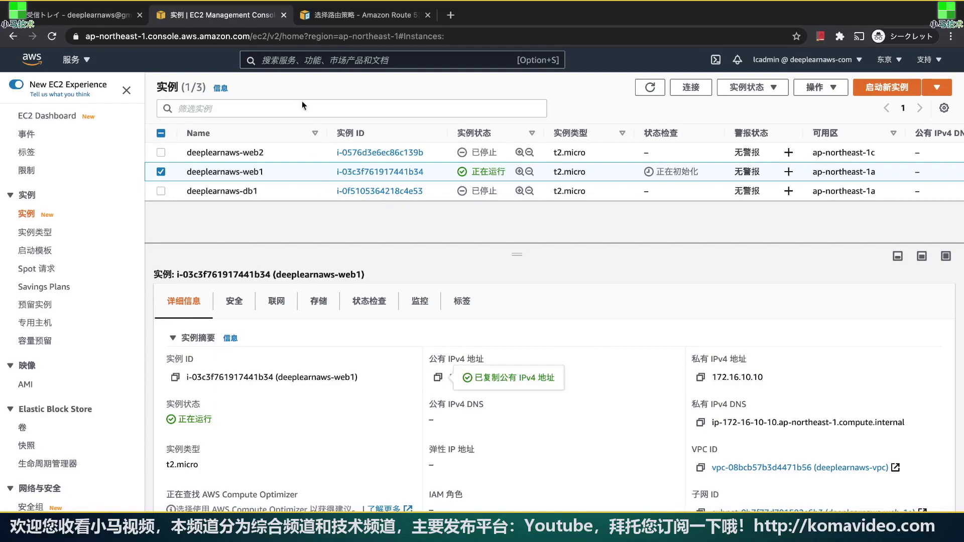
Load the copied address 54.95.105.75 in the browser tab holding the Route 53 routing policy documentation
left_click(341, 16)
left_click(337, 36)
key("super+v")
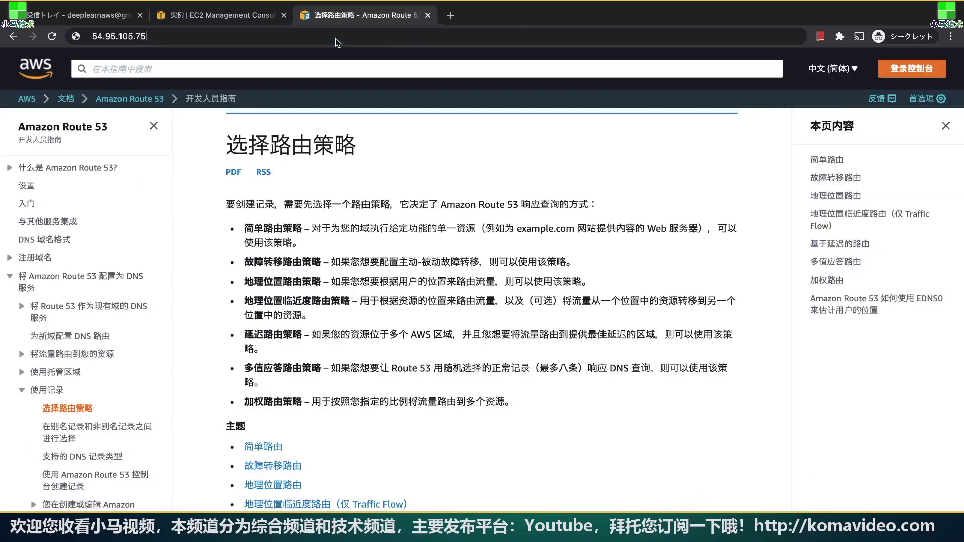
key("Return")
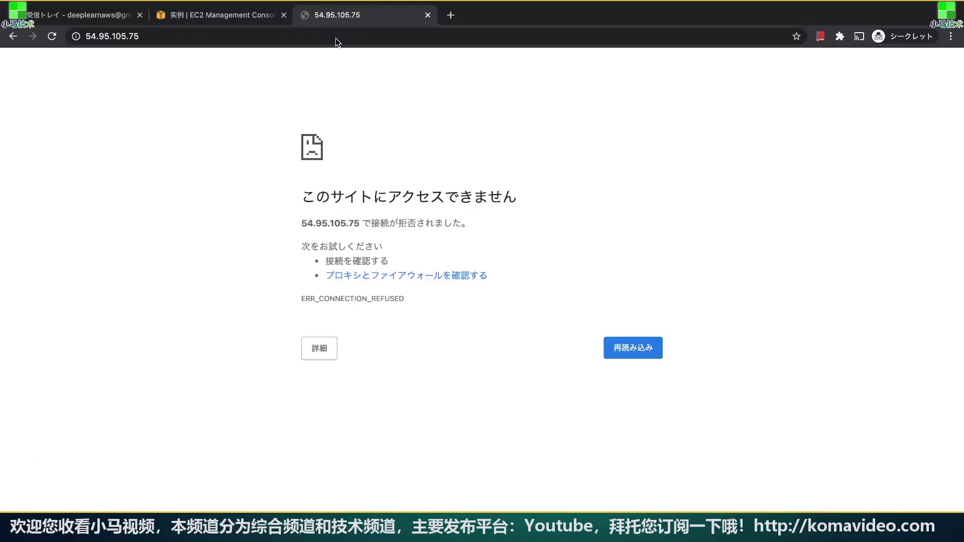
Recheck the status of the EC2 instances and reload the web page at 54.95.105.75
left_click(248, 16)
key("super+r")
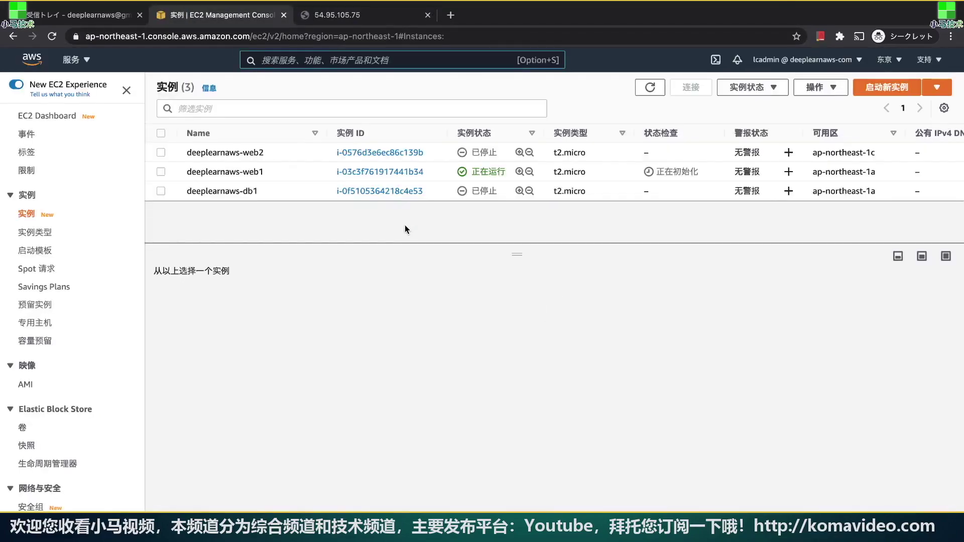
left_click(350, 18)
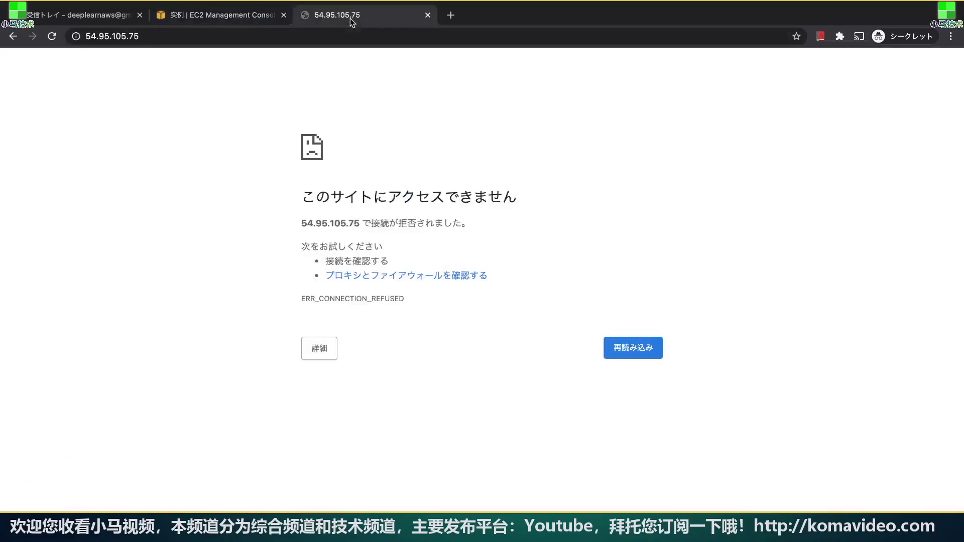
key("super+r")
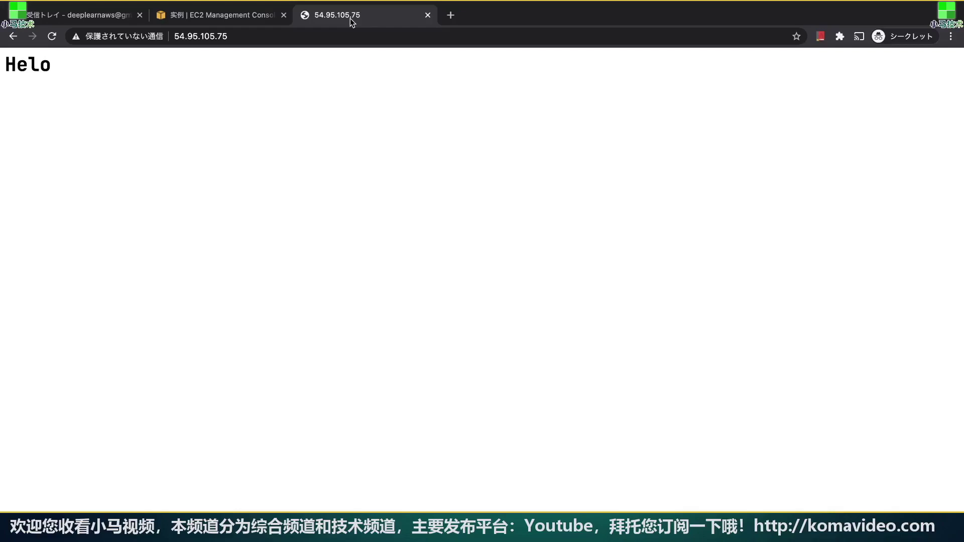
left_click(350, 37)
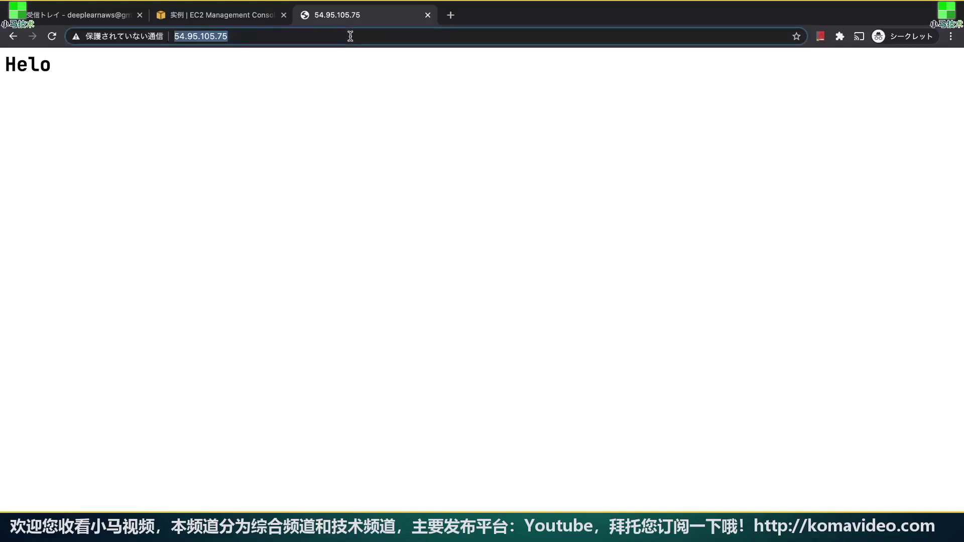
key("Return")
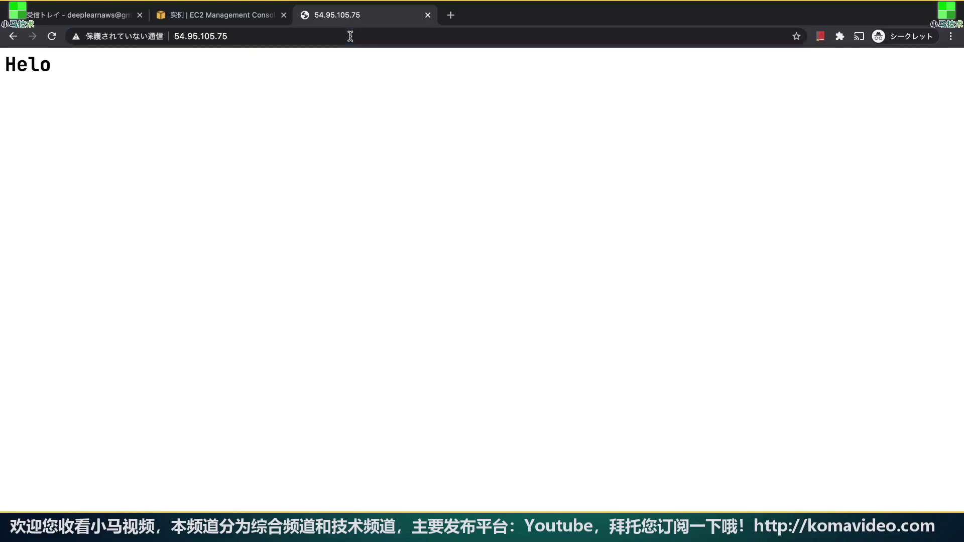
Open the Route 53 service in the AWS console and display the records of the deeplearnaws.ml hosted zone
left_click(240, 15)
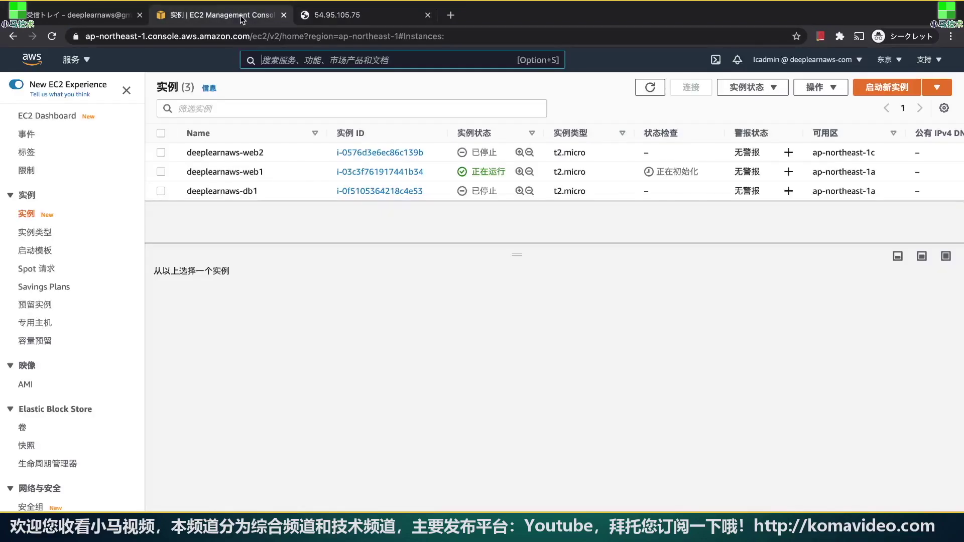
left_click(295, 60)
type("route")
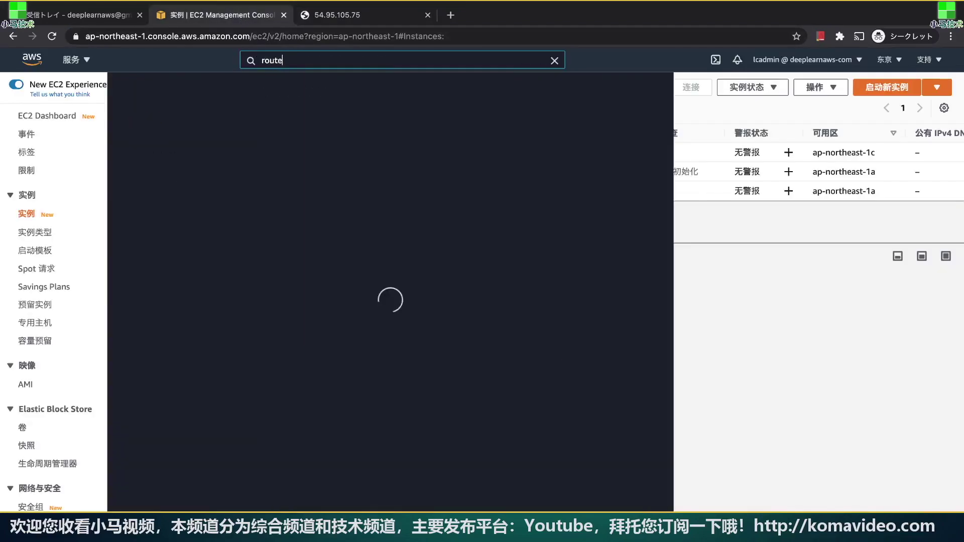
key("Return")
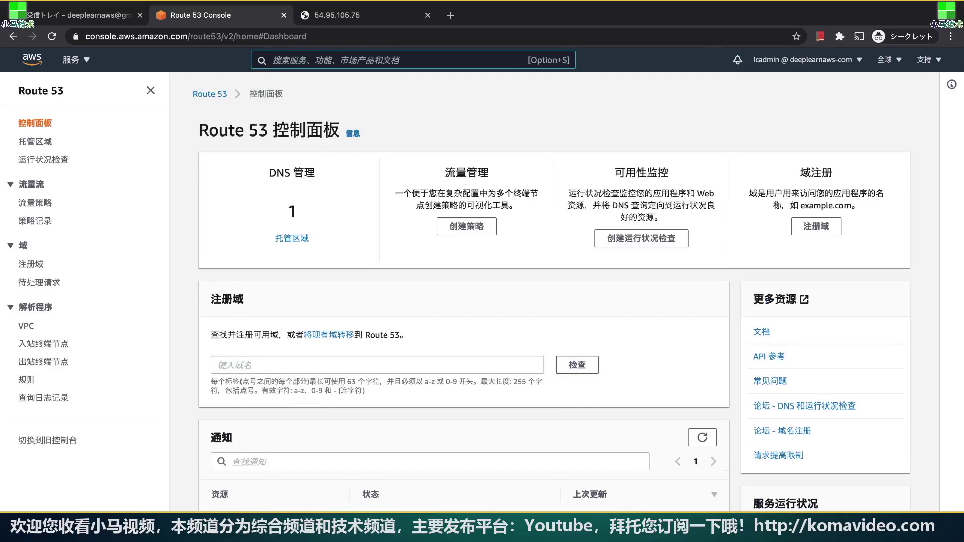
left_click(38, 143)
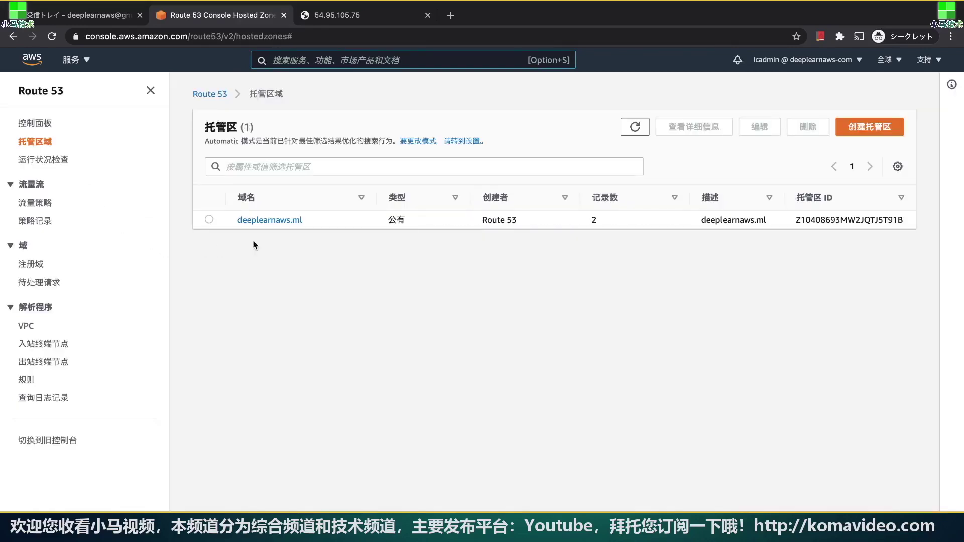
left_click(295, 223)
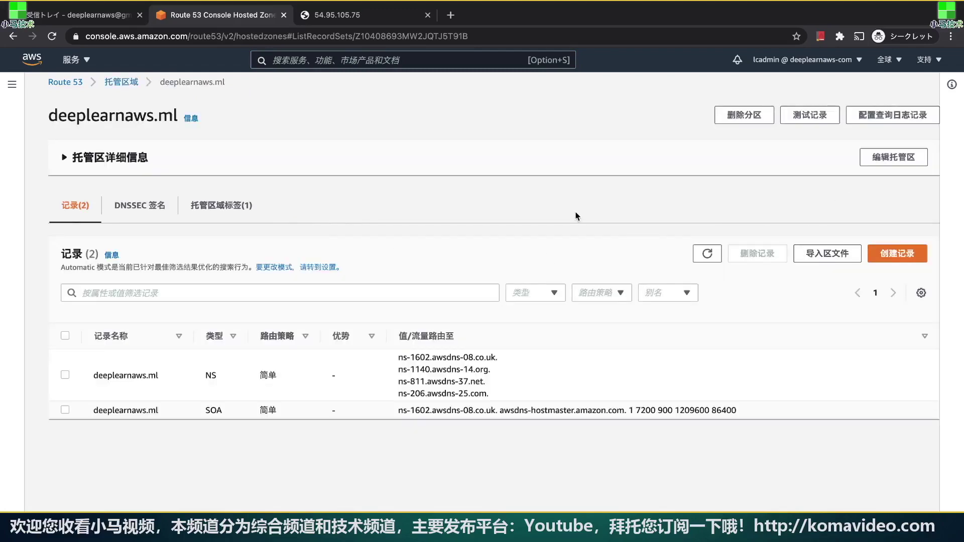
Start a new record in the deeplearnaws.ml hosted zone with record type A, simple routing (简单路由) and a TTL of 300 seconds
left_click(893, 258)
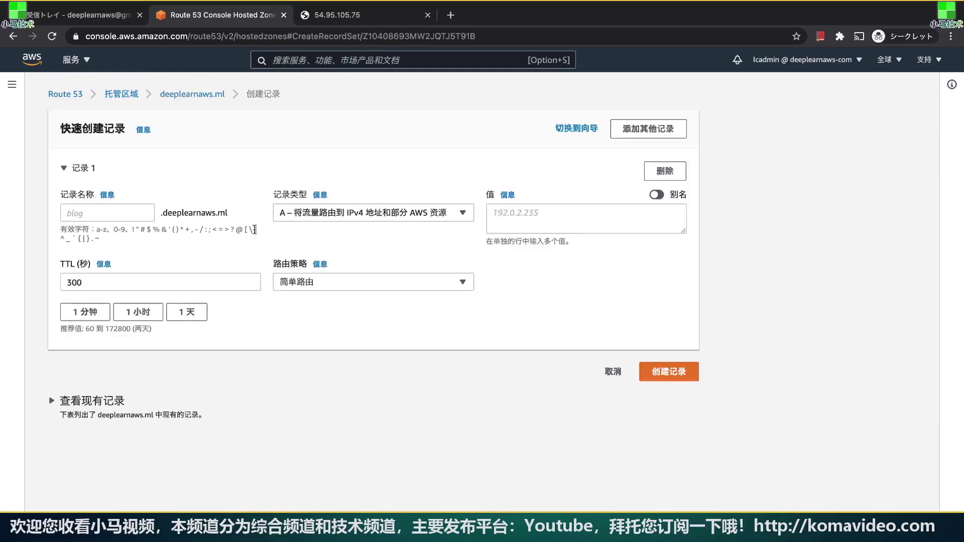
left_click(318, 286)
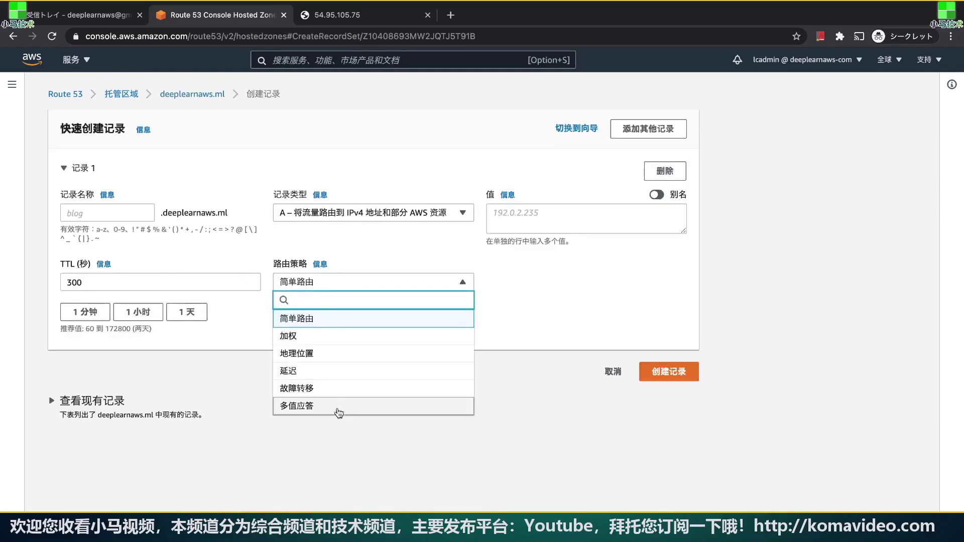
left_click(313, 322)
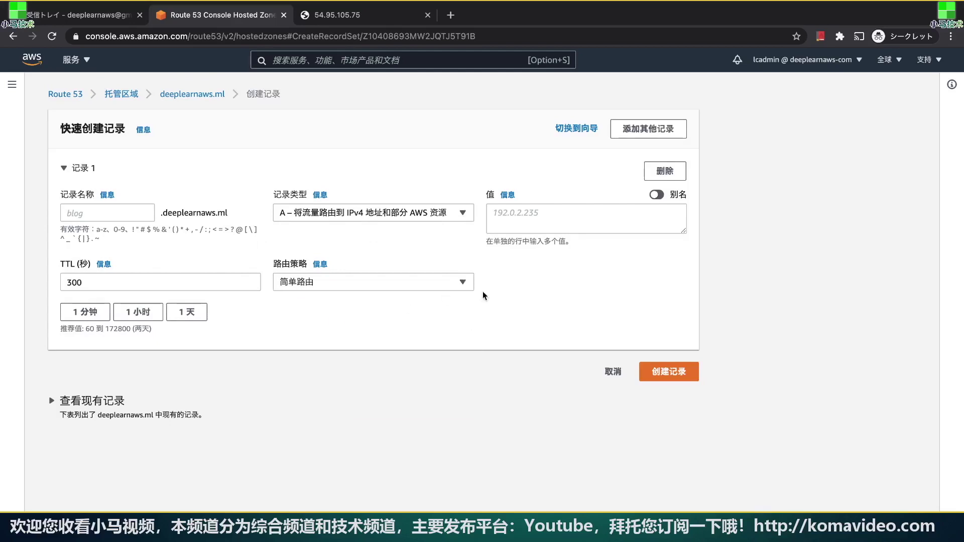
left_click(183, 282)
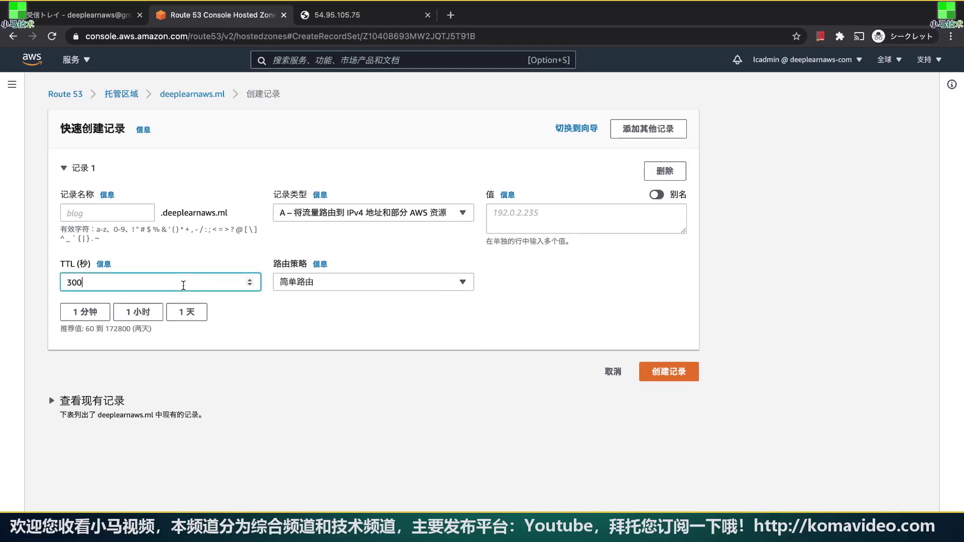
left_click(425, 335)
left_click(296, 219)
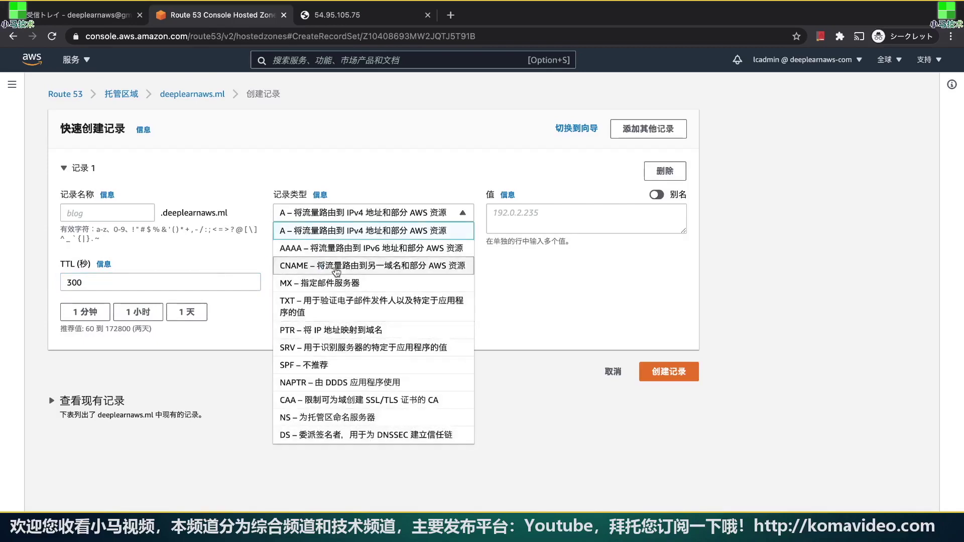
left_click(335, 232)
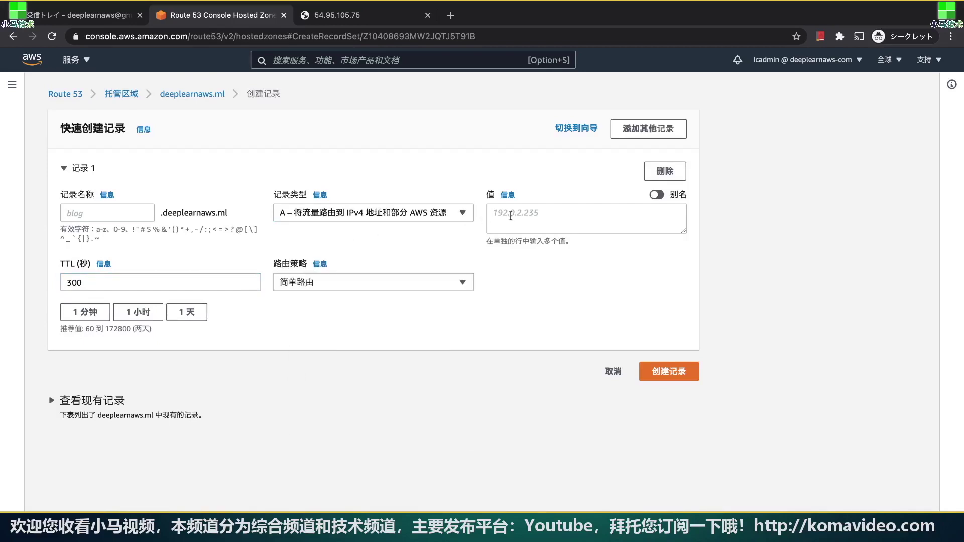
Set the record's value to 54.95.105.75, create the record, and dismiss the notice above the record list
left_click(539, 213)
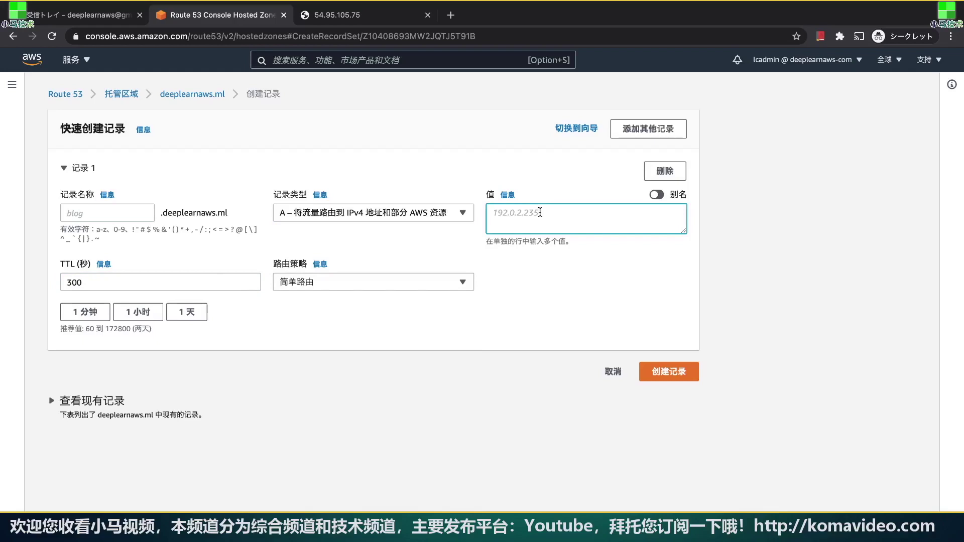
type("54.95.105.75")
left_click(610, 315)
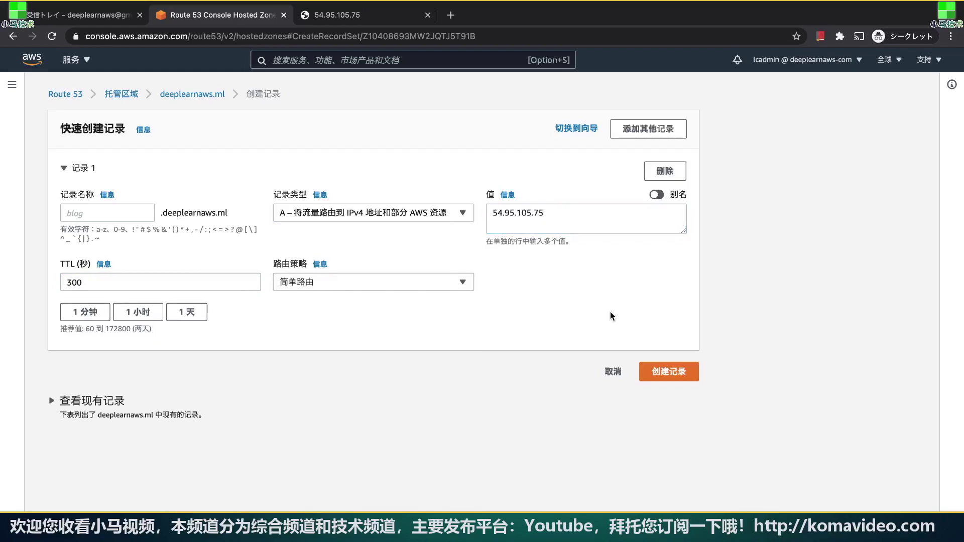
left_click(678, 374)
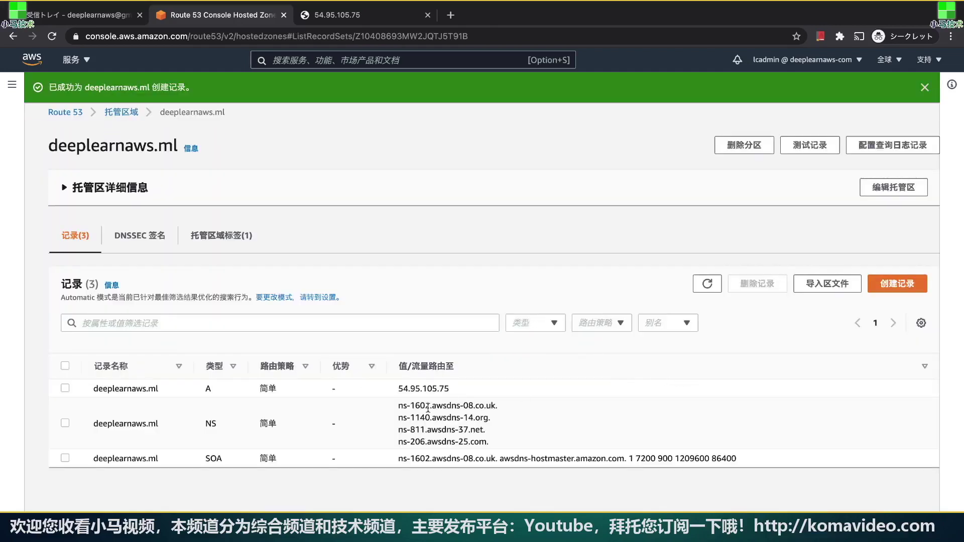
left_click_drag(473, 392, 89, 393)
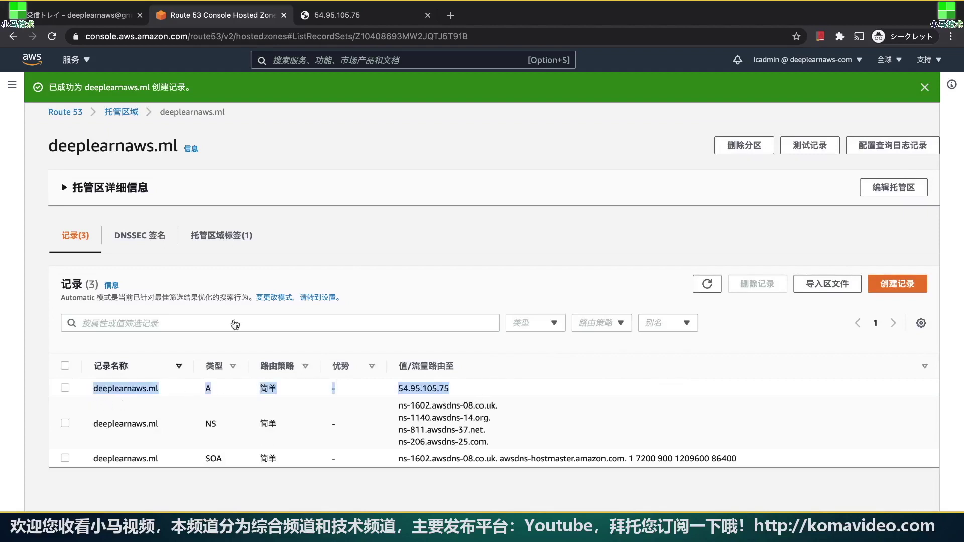
left_click(924, 85)
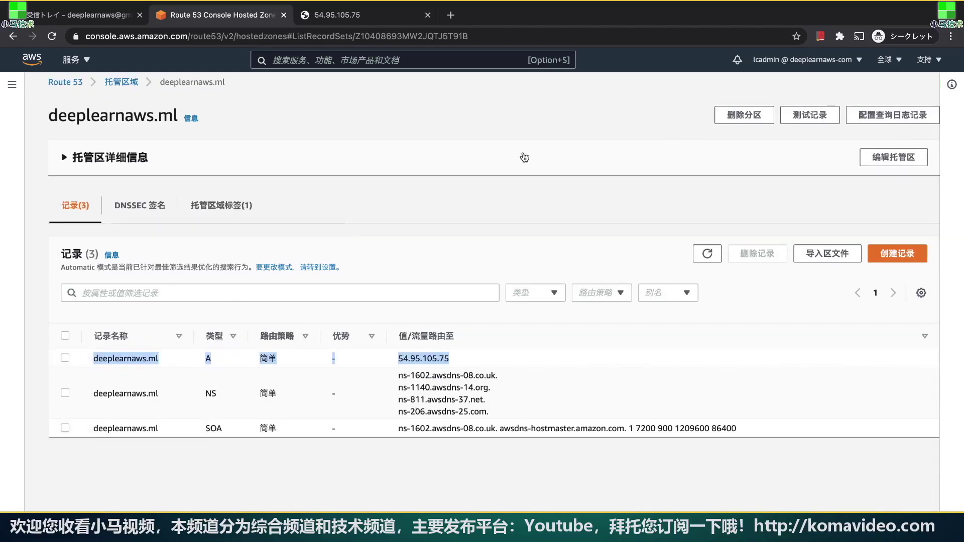
left_click(520, 177)
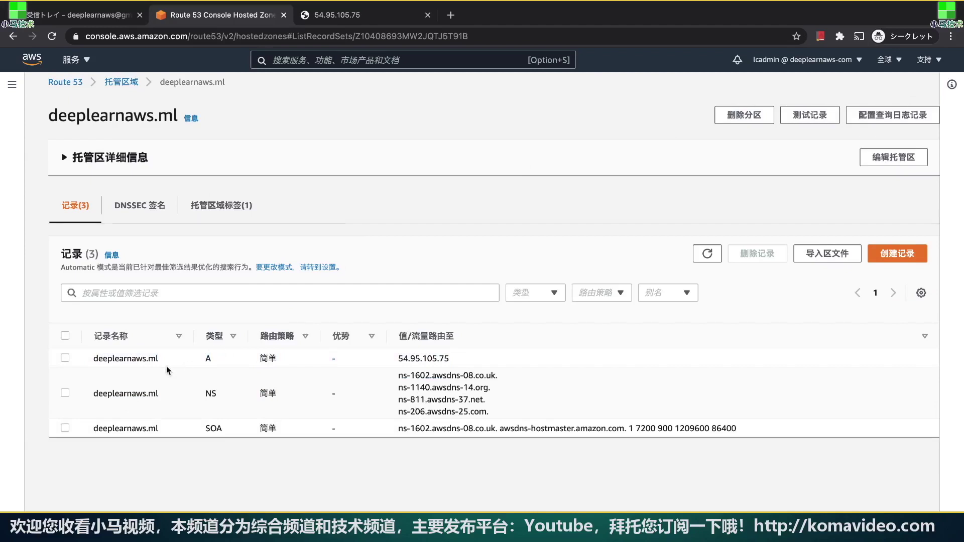
Copy the A record's domain name deeplearnaws.ml and load it in the browser tab showing 54.95.105.75
left_click_drag(160, 358, 92, 359)
key("super+c")
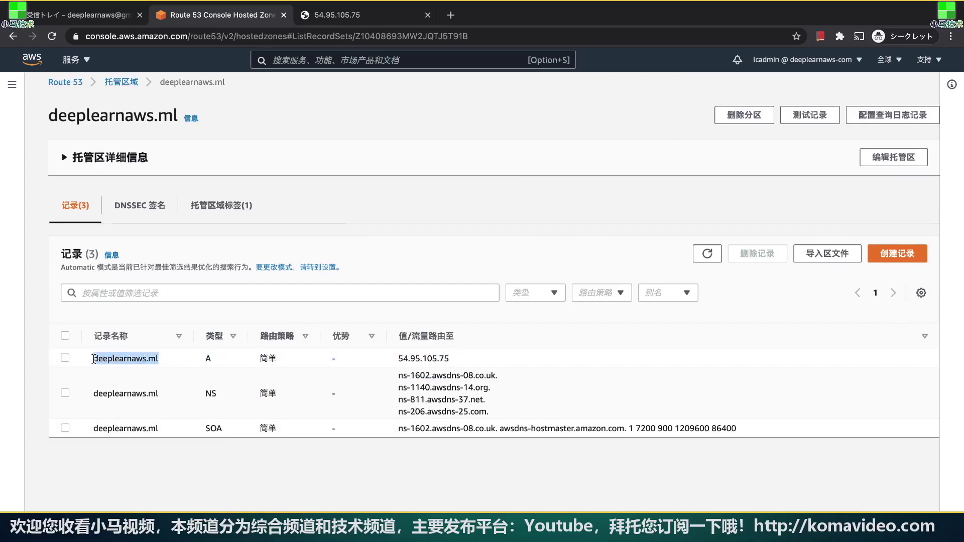
left_click(359, 450)
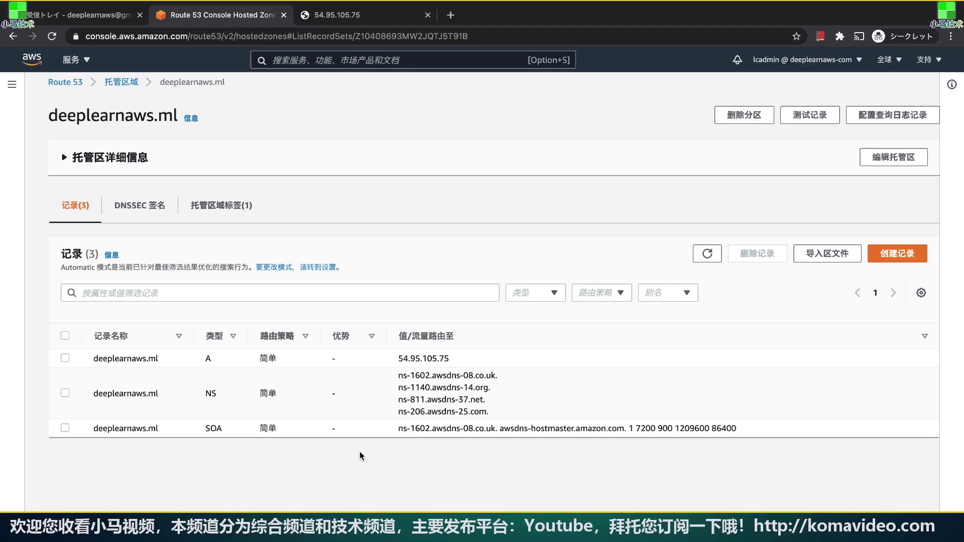
left_click(375, 15)
left_click(380, 37)
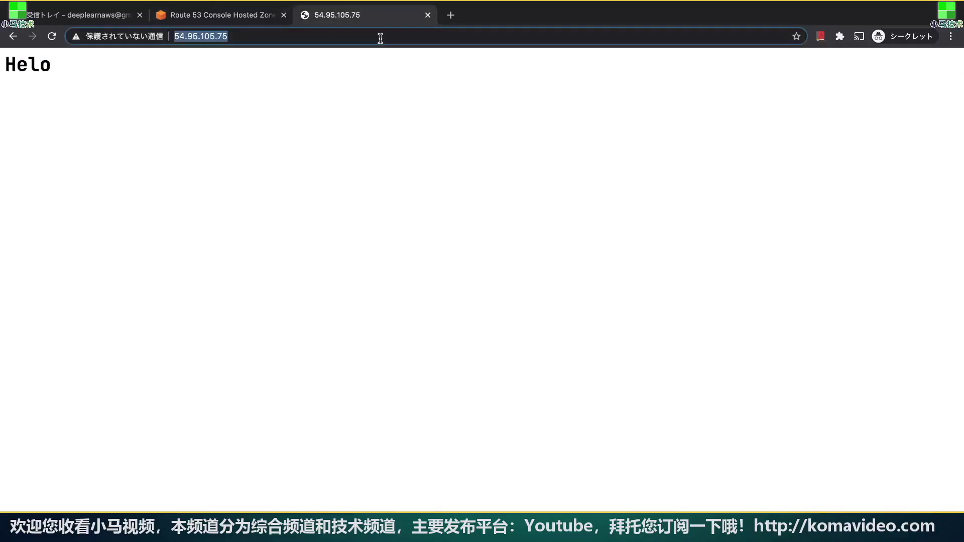
key("super+v")
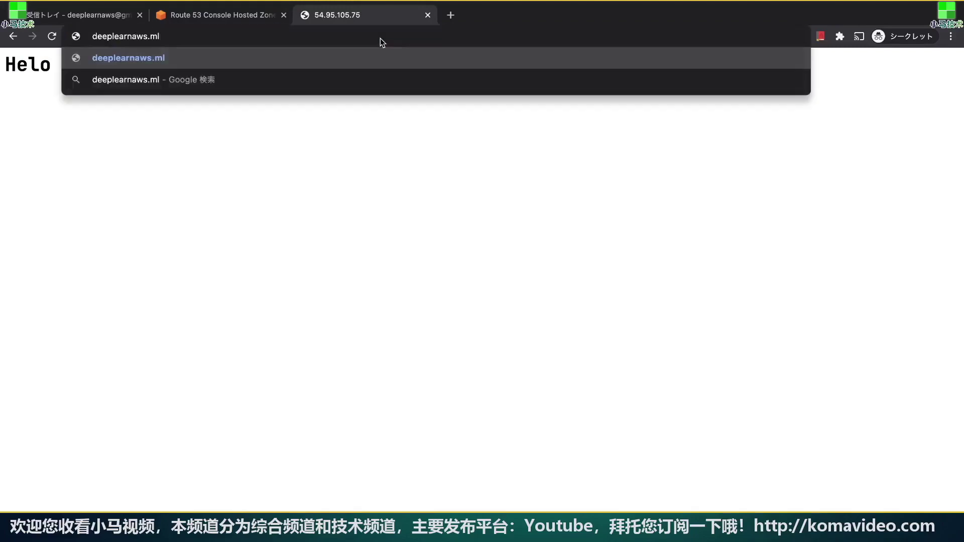
key("Return")
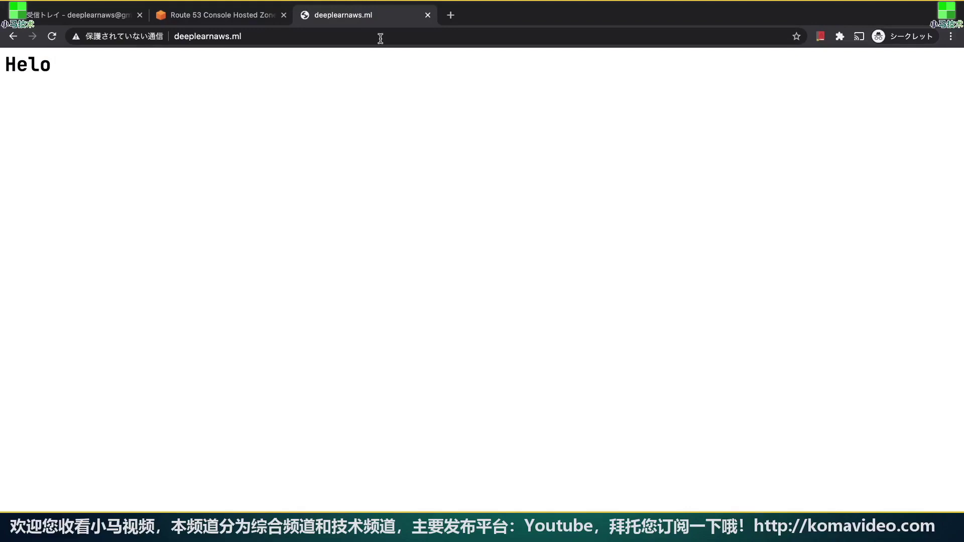
Open Route 53 from the hosted zone page in another browser tab and load deeplearnaws.ml there to test the resolution again
left_click(218, 21)
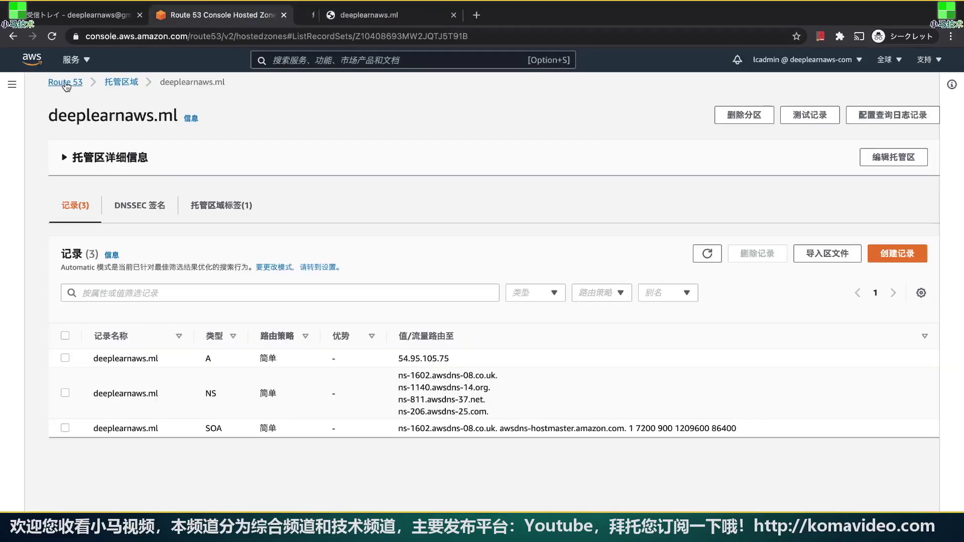
left_click(377, 19)
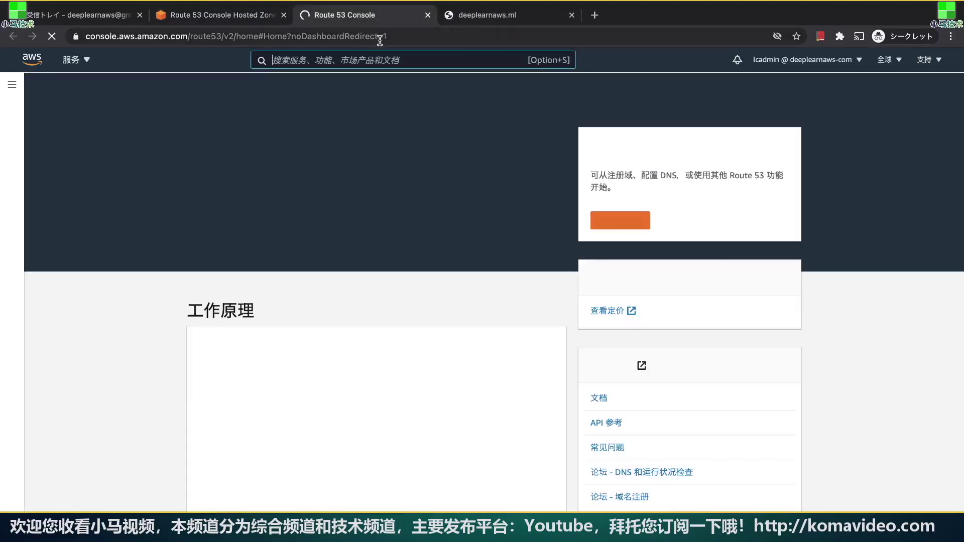
left_click(381, 37)
type("deeplearnaws.ml")
key("Return")
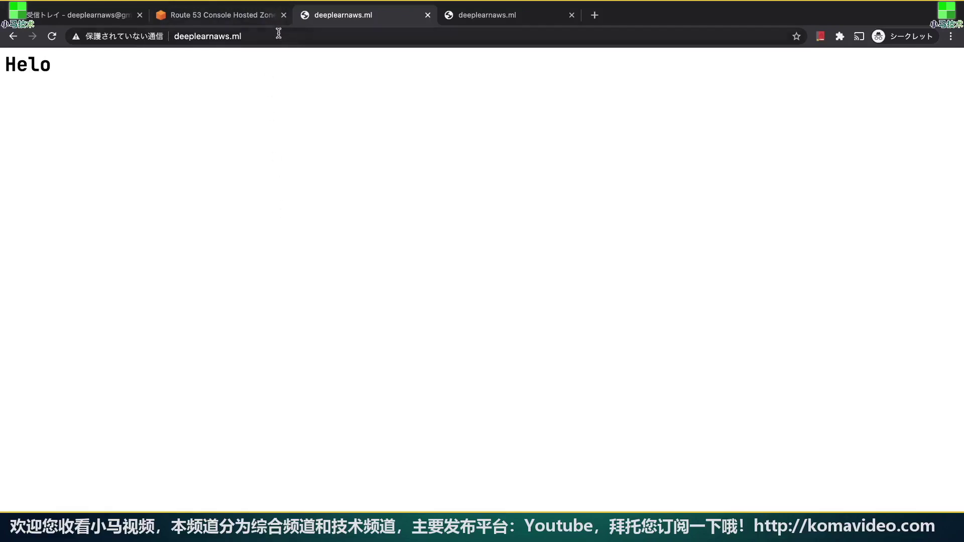
double_click(33, 69)
left_click(184, 181)
Check the A record's IP address in the hosted zone against the details of the deeplearnaws-web1 instance in EC2
left_click(215, 18)
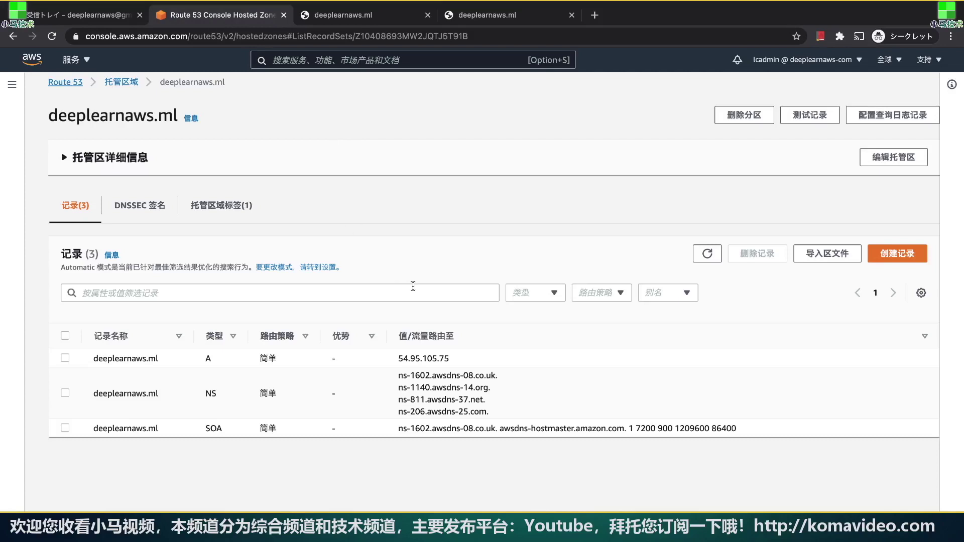
left_click_drag(456, 358, 397, 357)
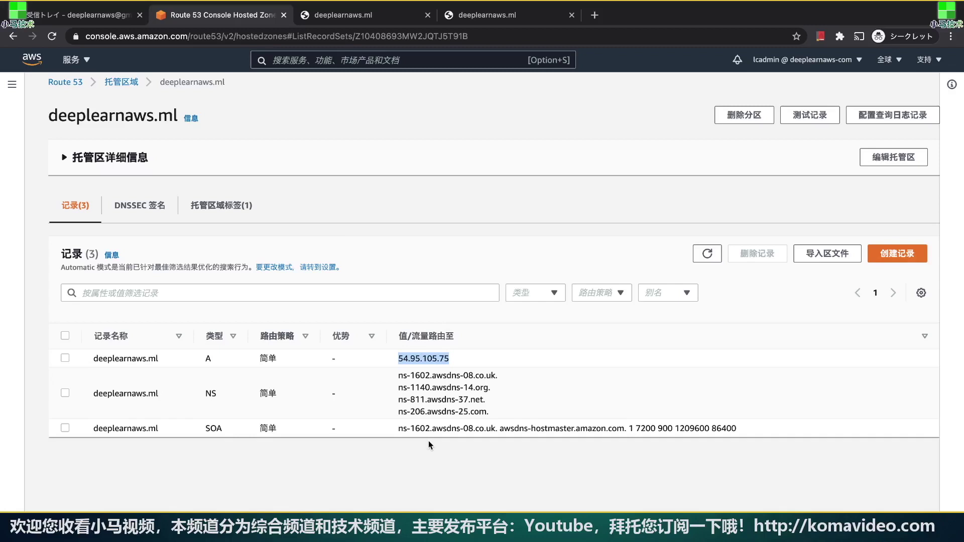
left_click(384, 57)
type("ec2")
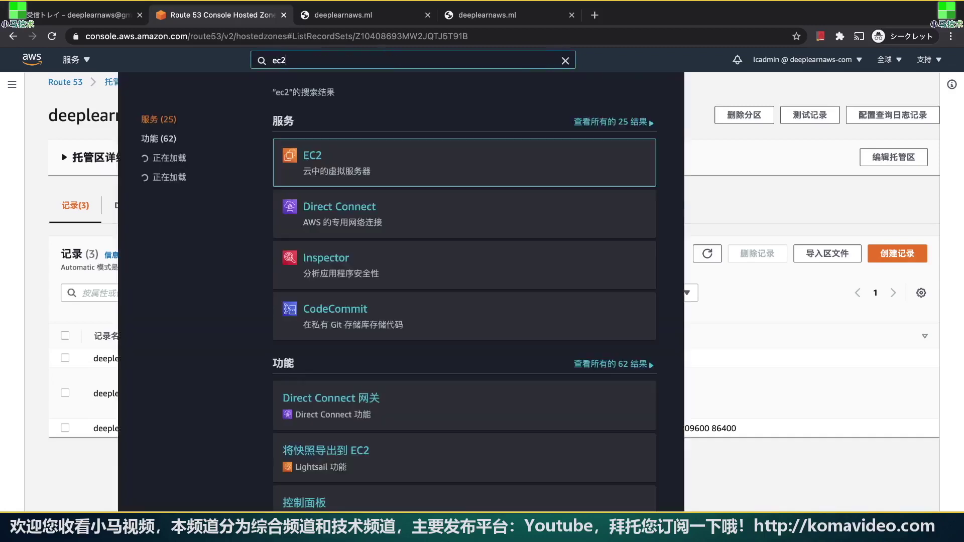
key("Return")
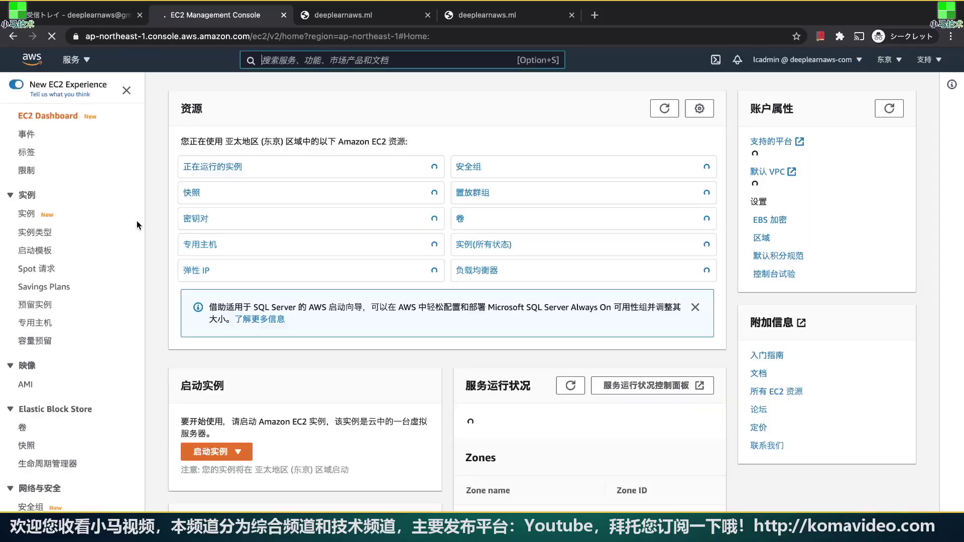
left_click(28, 215)
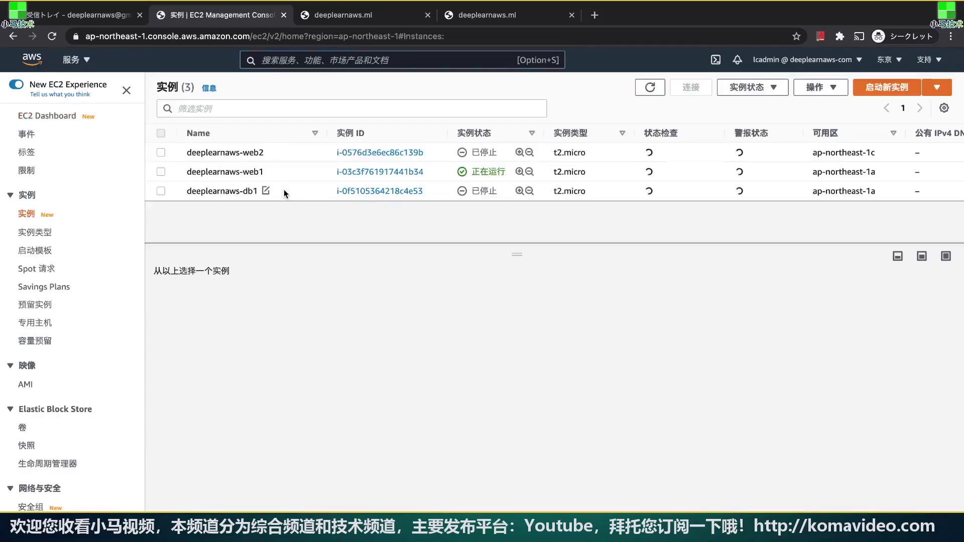
left_click(305, 173)
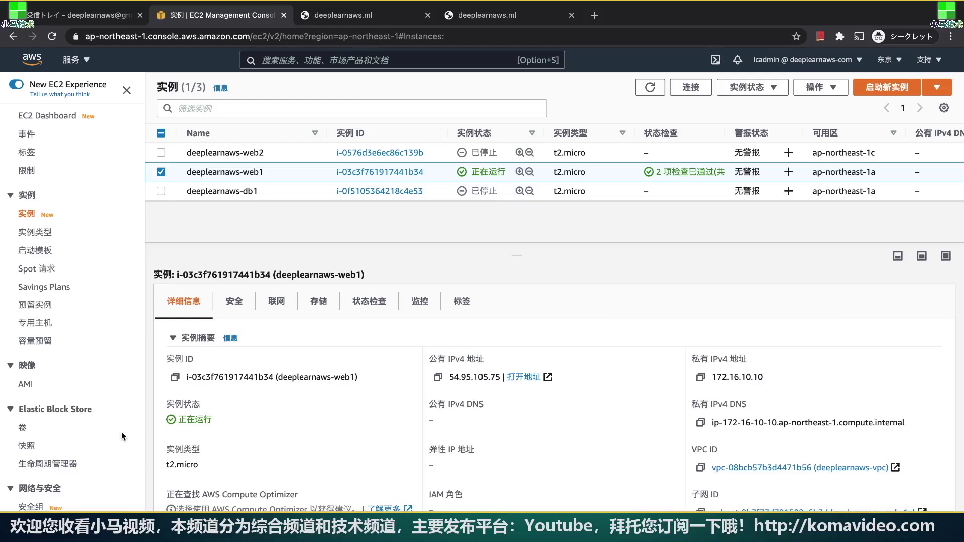
View the Elastic IP addresses (弹性 IP) page in EC2 and return to the instance list
scroll(116, 411, "down", 5)
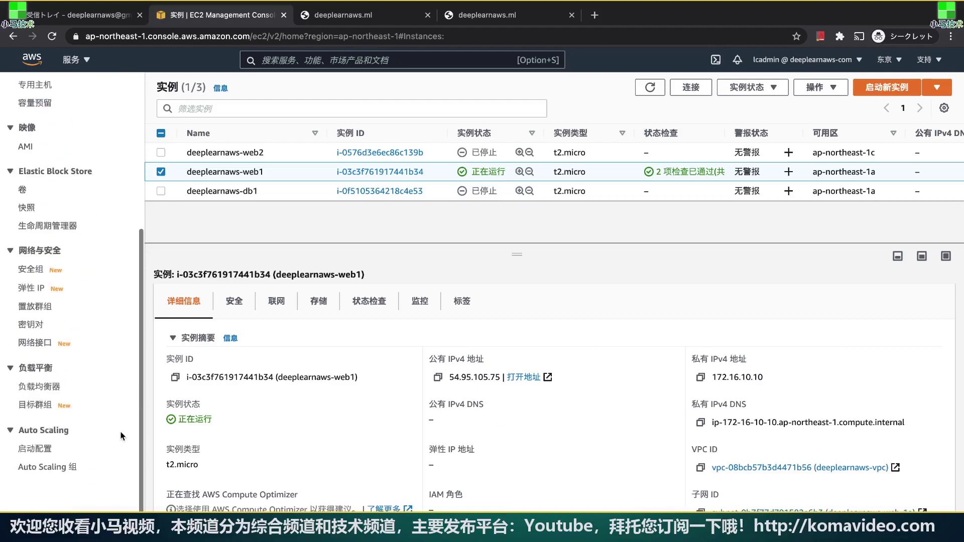
left_click(31, 288)
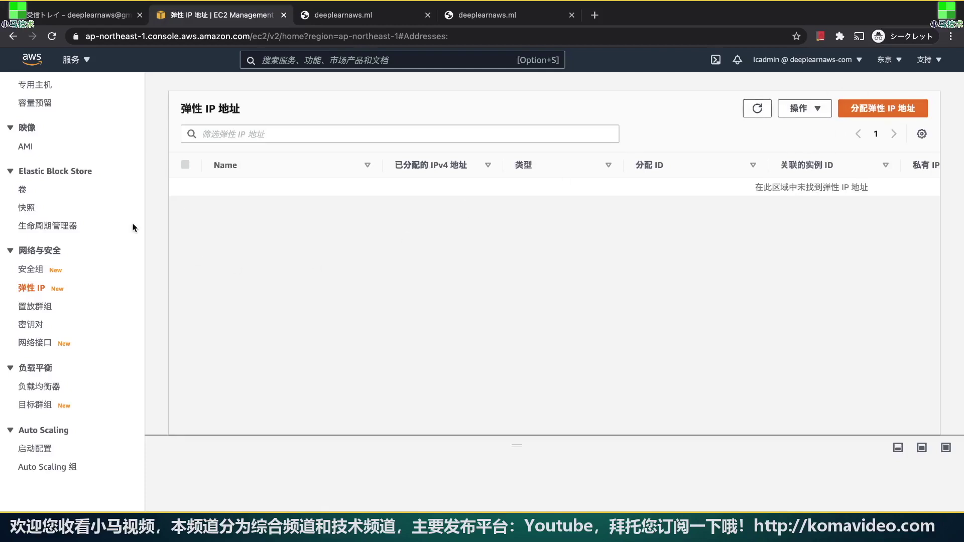
scroll(133, 226, "up", 4)
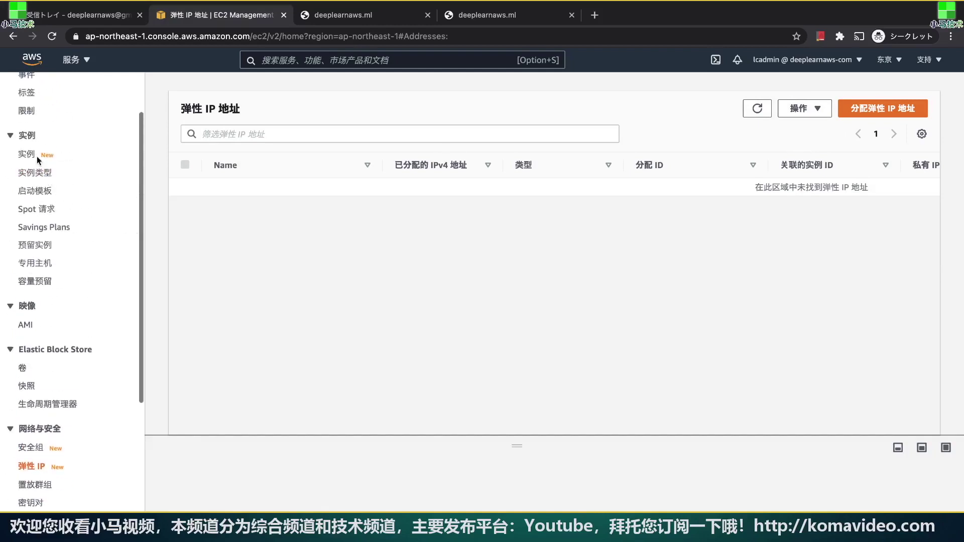
left_click(37, 155)
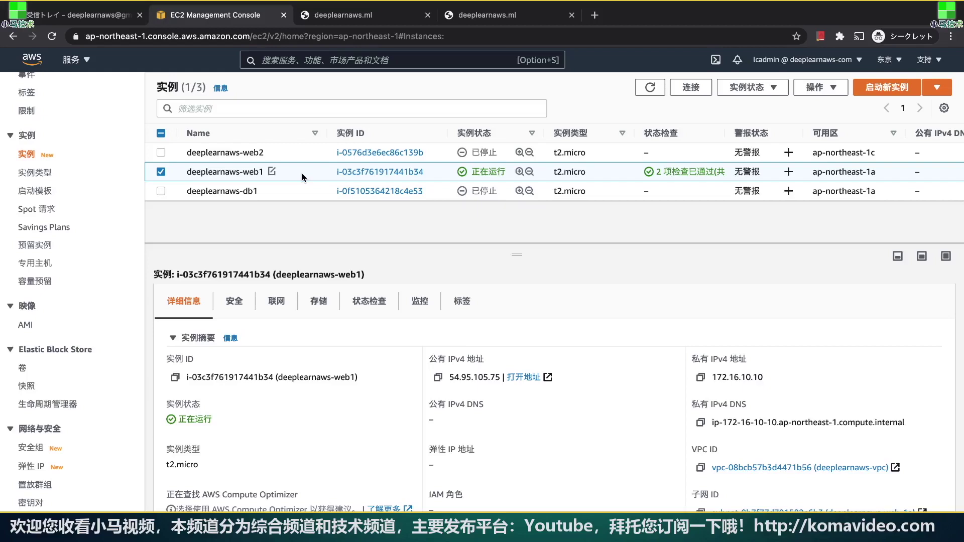
Switch to the Lesson29 README.md in Visual Studio Code and review the notes from the end back to the title line
key("ctrl+Left")
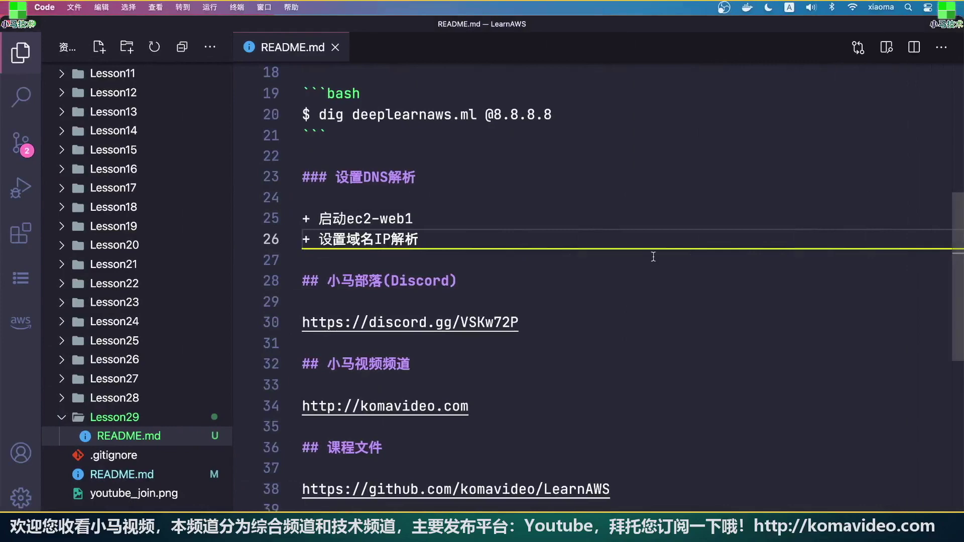
scroll(653, 256, "down", 2)
scroll(653, 257, "up", 8)
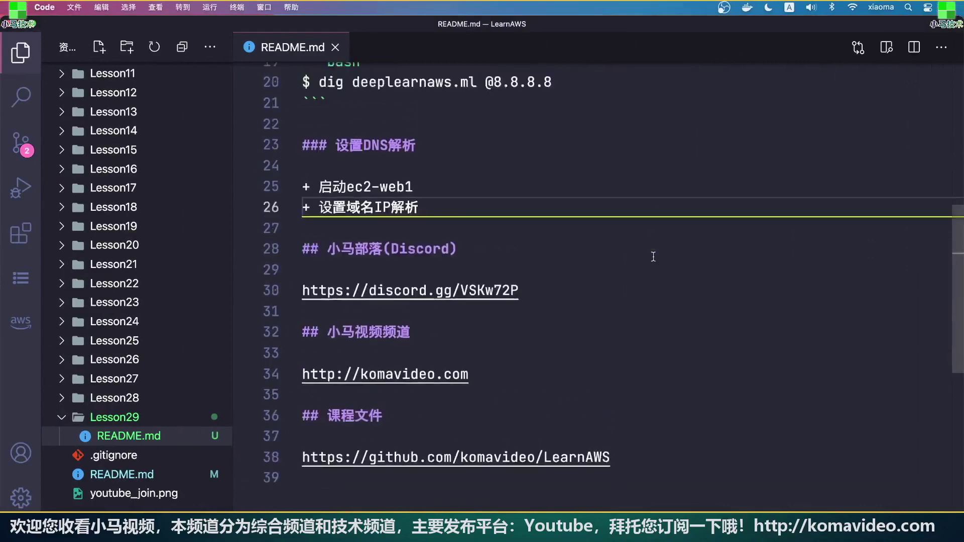
left_click(523, 73)
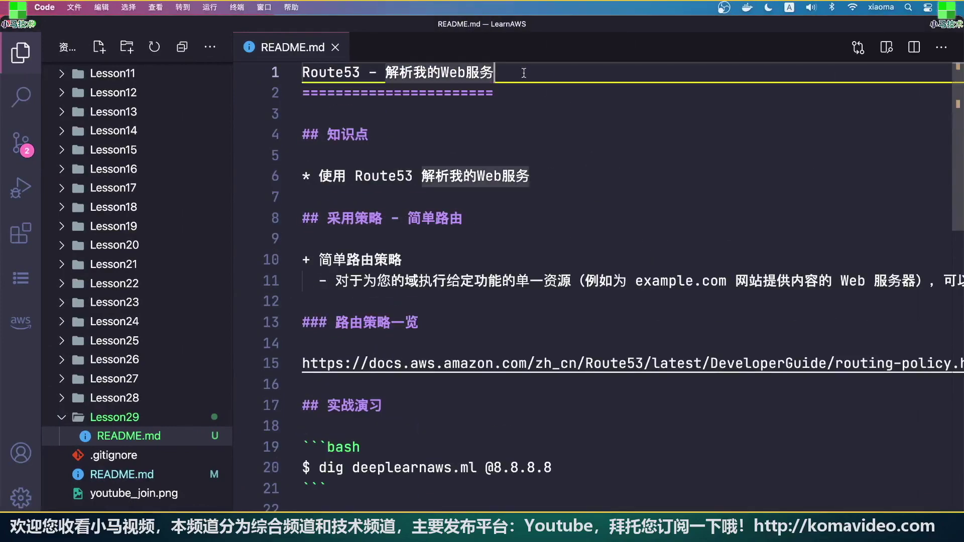